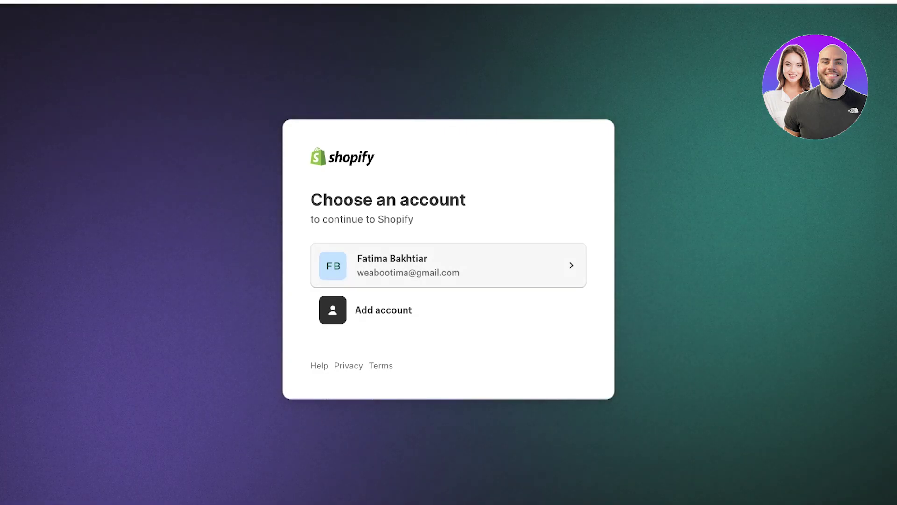
# Step: Continue to Shopify with the existing account
pyautogui.click(449, 265)
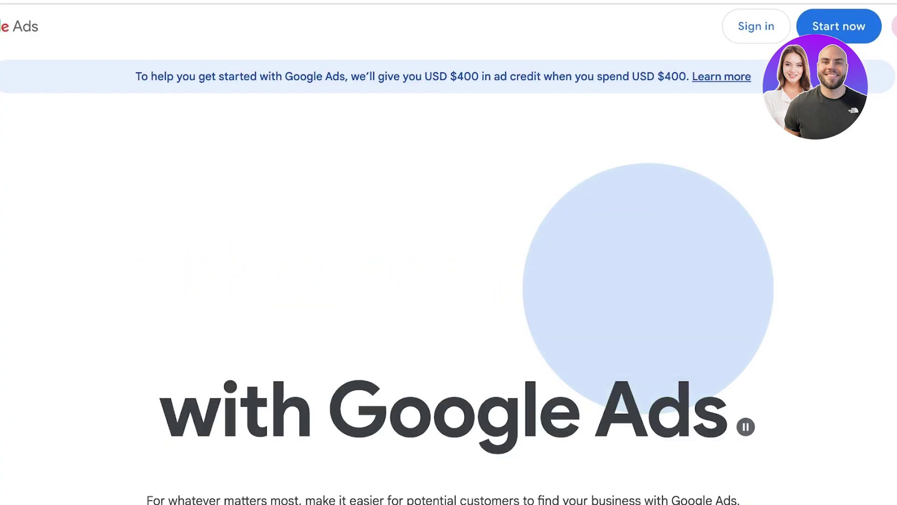
# Step: Start setting up an advertising account from the Google Ads website
pyautogui.scroll(-1, 449, 281)
pyautogui.scroll(-6, 449, 276)
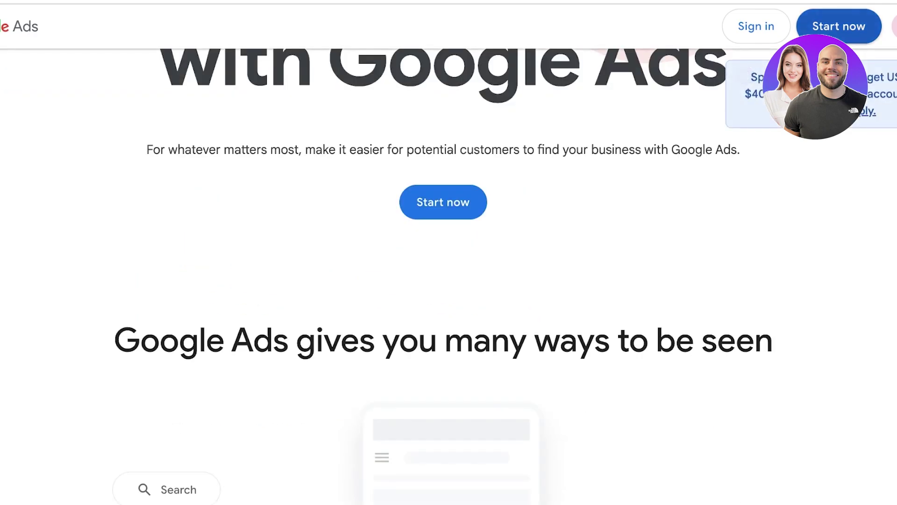
pyautogui.click(443, 202)
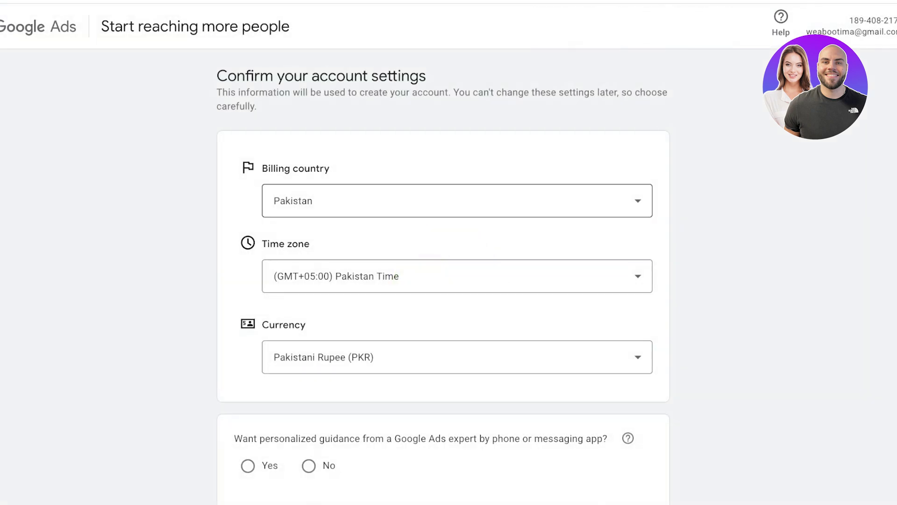
# Step: Review the account settings form and its billing country options, and set the currency to Canadian Dollar (CAD CA$)
pyautogui.scroll(-7, 443, 276)
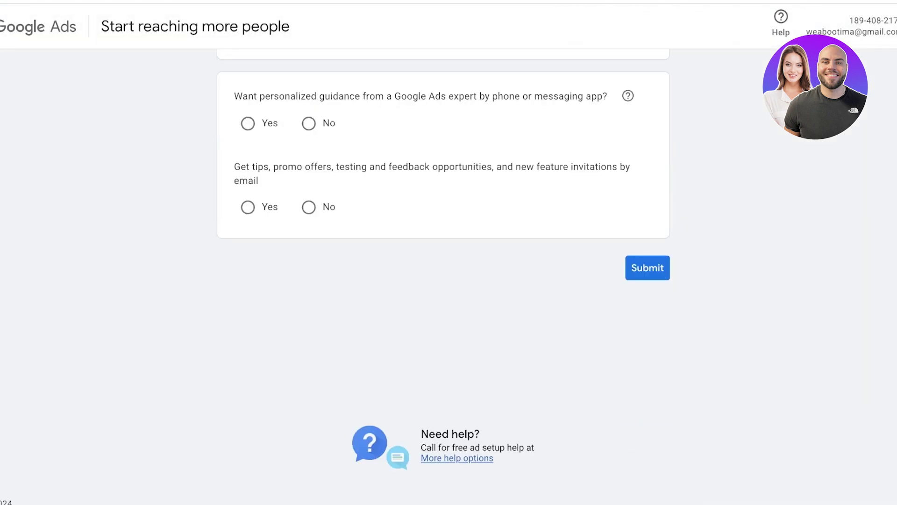
pyautogui.scroll(7, 443, 276)
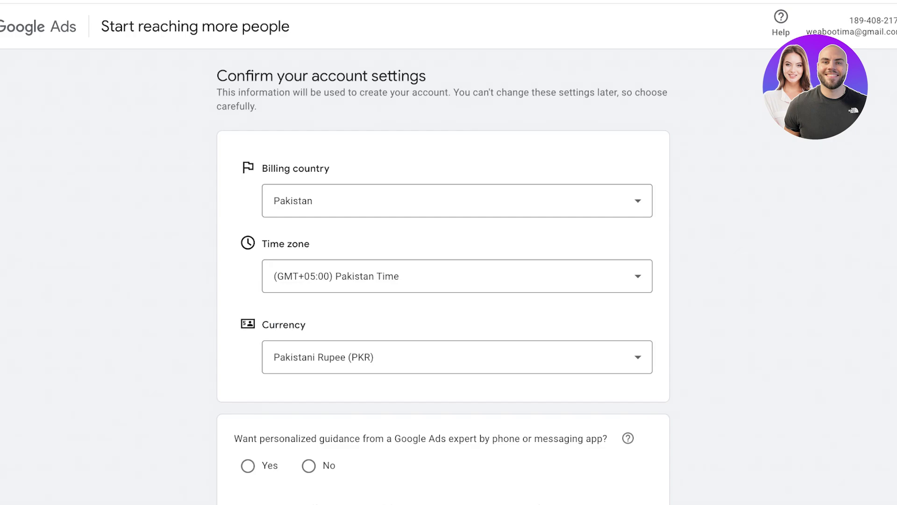
pyautogui.click(457, 201)
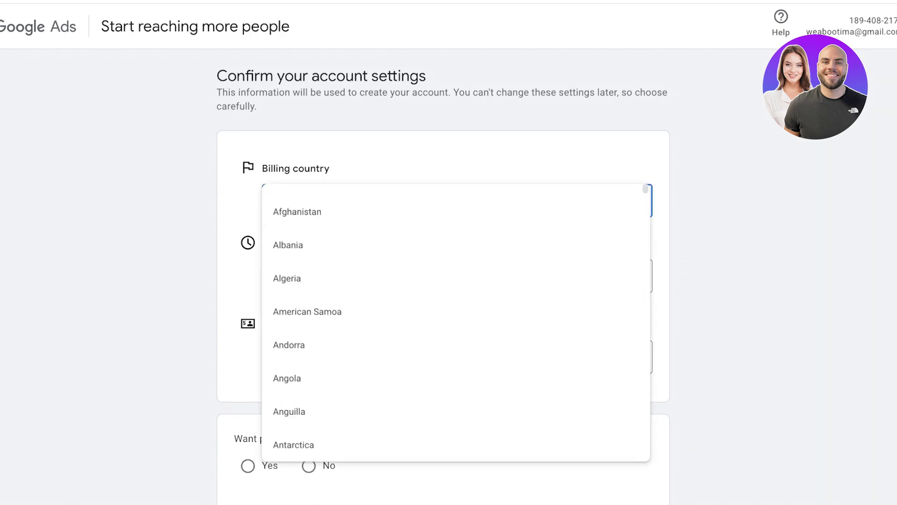
pyautogui.press('Escape')
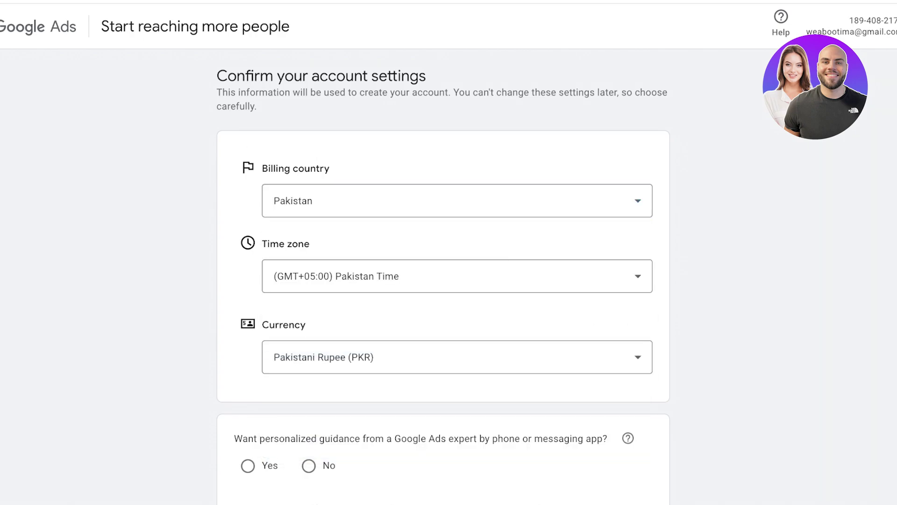
pyautogui.scroll(-2, 443, 276)
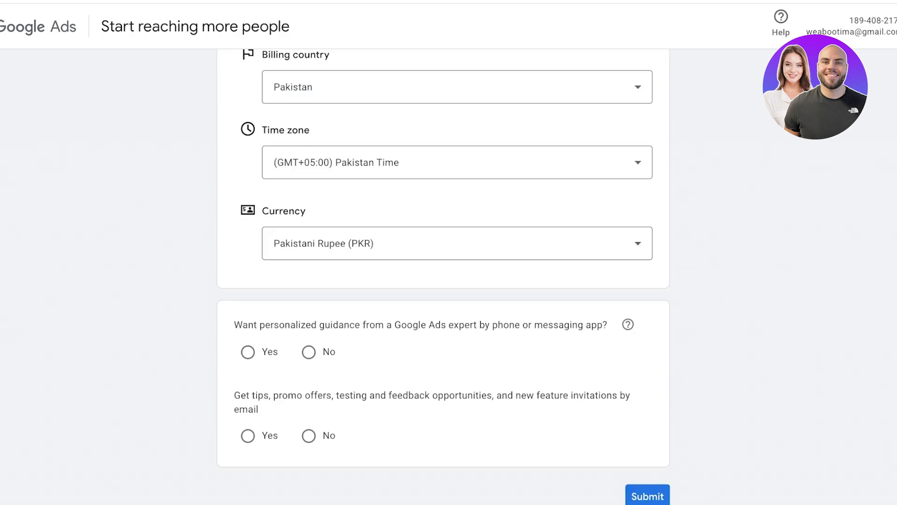
pyautogui.click(457, 243)
pyautogui.scroll(-3, 452, 366)
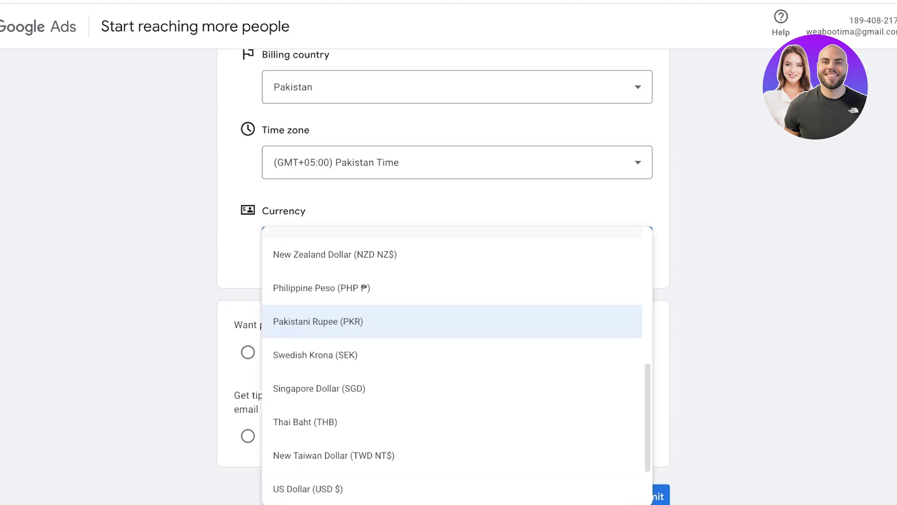
pyautogui.scroll(5, 452, 280)
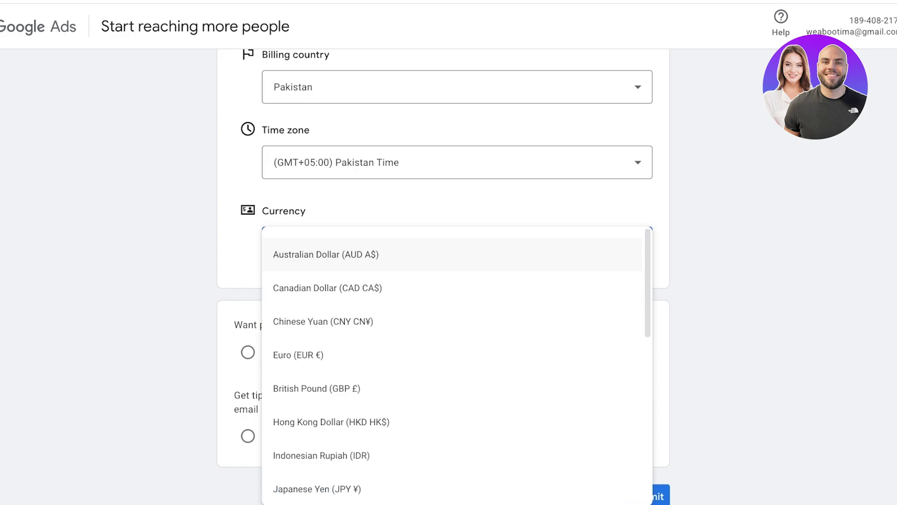
pyautogui.click(327, 288)
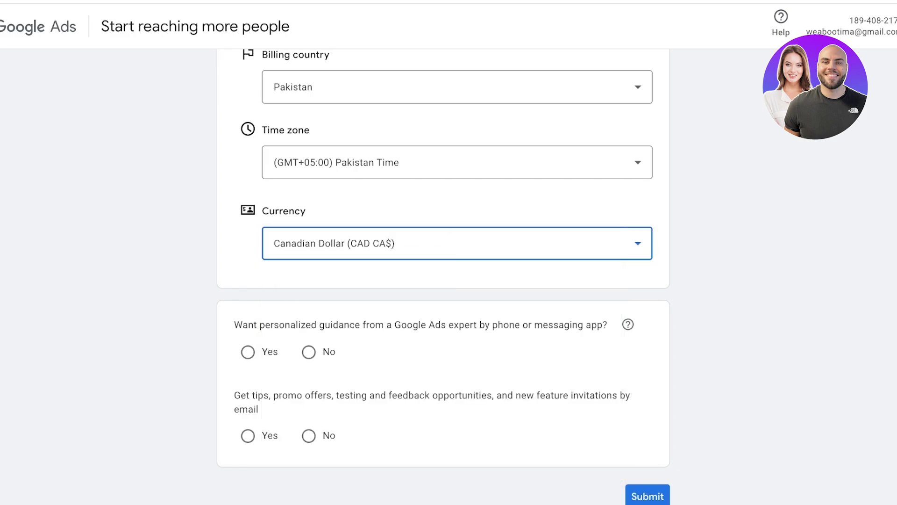
# Step: Decline the expert guidance and the email tips, and submit the account settings
pyautogui.click(309, 352)
pyautogui.click(309, 436)
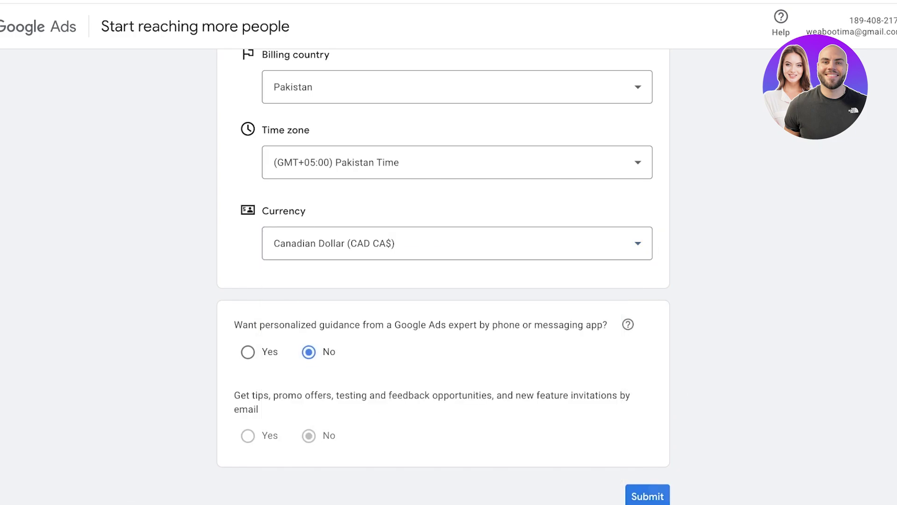
pyautogui.click(648, 496)
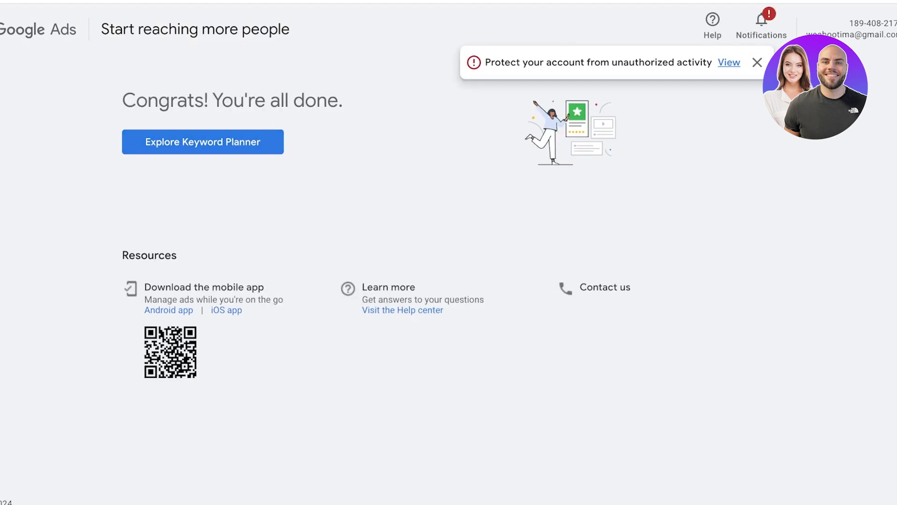
# Step: Proceed to Keyword Planner, dismiss its updates notice and open the campaigns overview
pyautogui.click(163, 143)
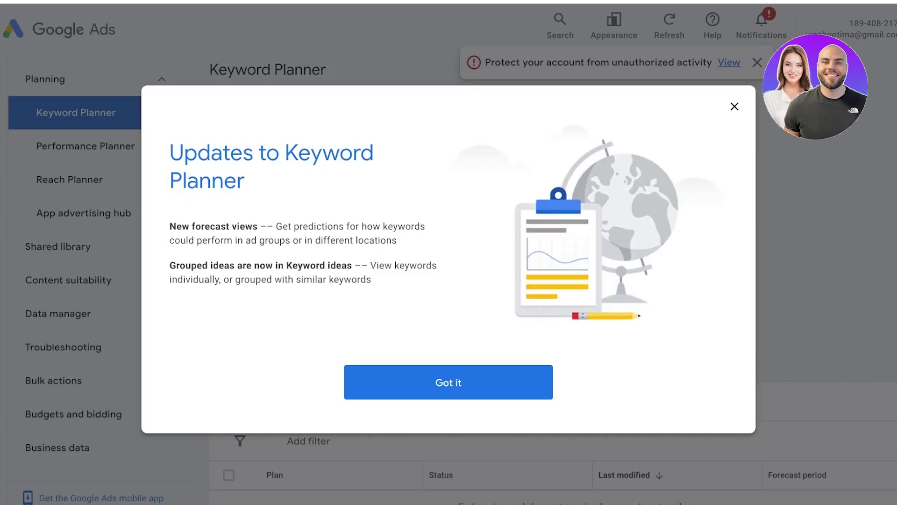
pyautogui.click(735, 107)
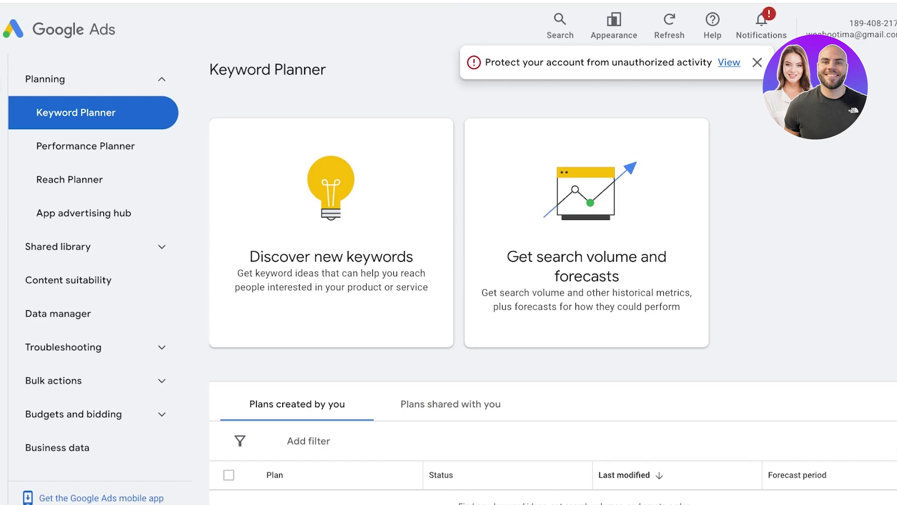
pyautogui.click(2, 150)
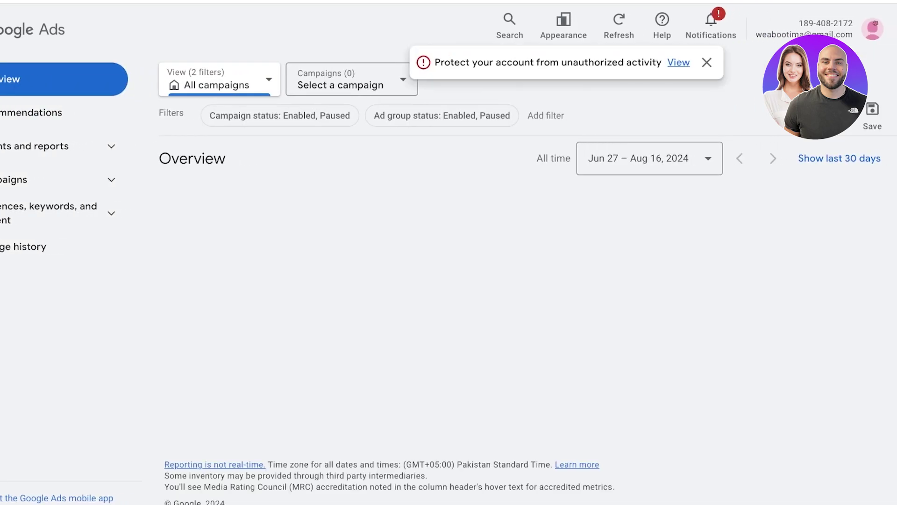
# Step: Dismiss the account protection notice and start a new campaign with the Sales objective
pyautogui.click(707, 63)
pyautogui.click(848, 259)
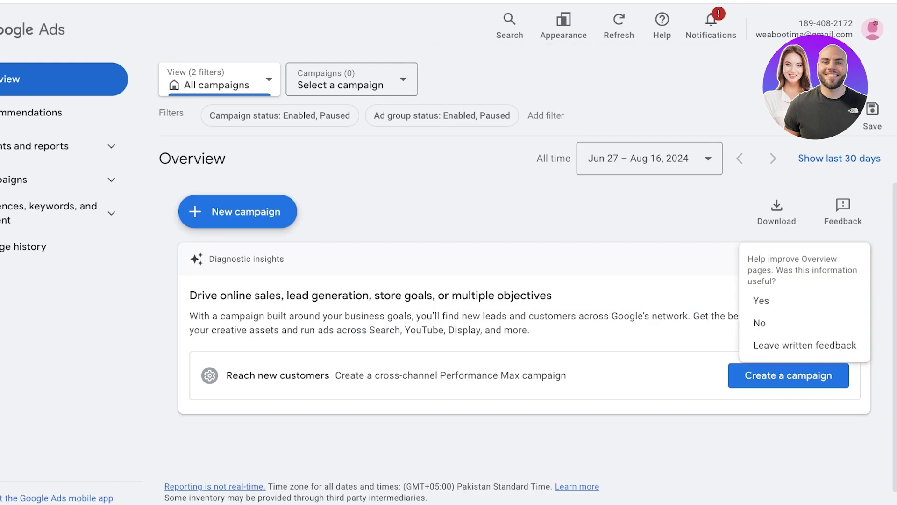
pyautogui.click(877, 346)
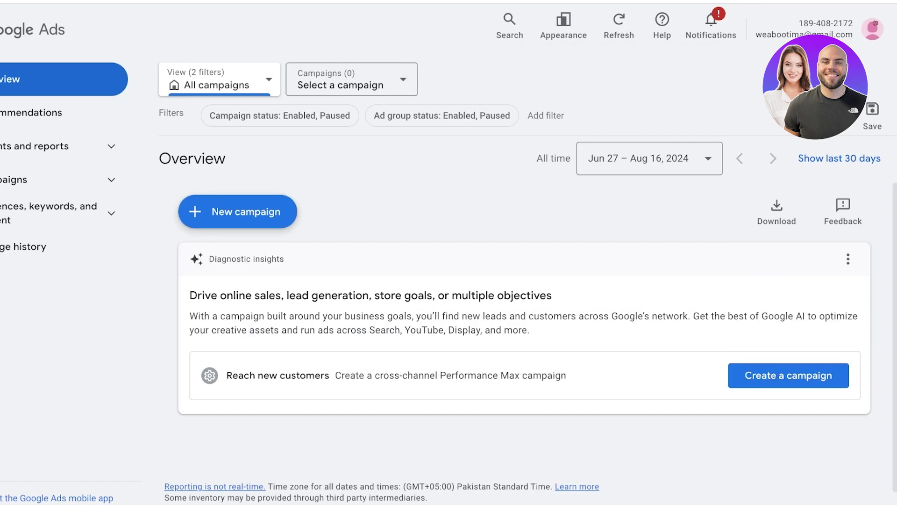
pyautogui.click(237, 212)
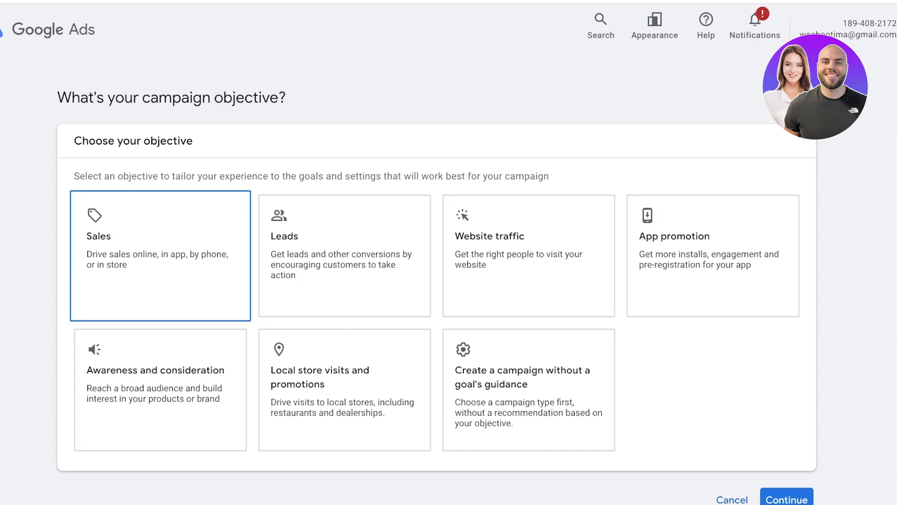
pyautogui.click(161, 262)
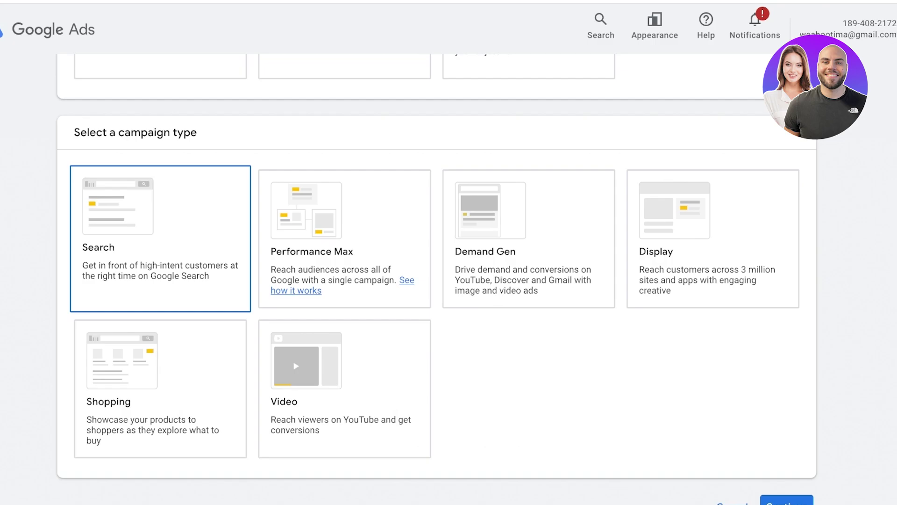
# Step: Try the Display, Shopping and Search campaign types to compare the settings each one asks for
pyautogui.click(714, 239)
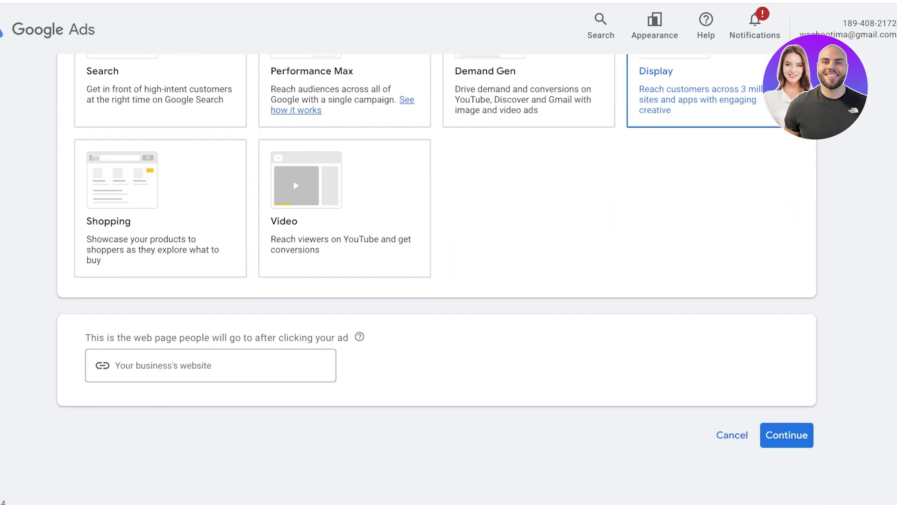
pyautogui.click(160, 96)
pyautogui.click(160, 209)
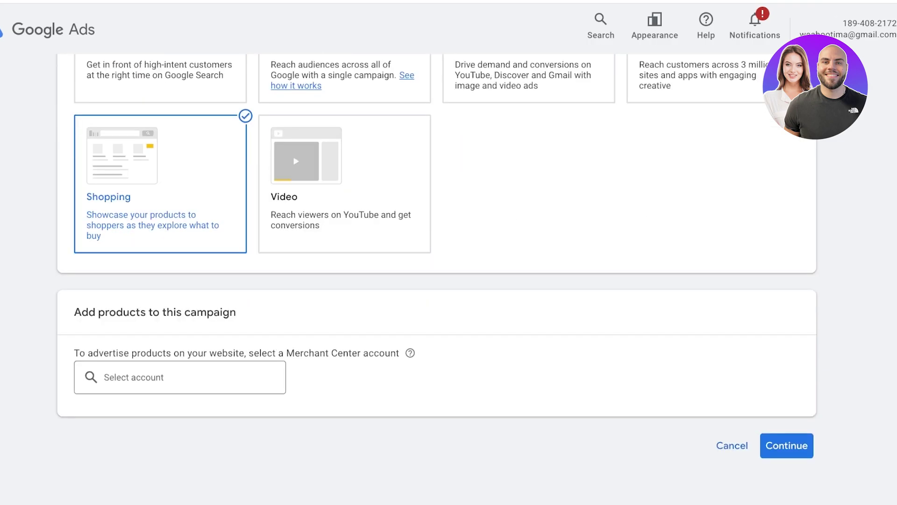
pyautogui.click(180, 377)
pyautogui.click(180, 326)
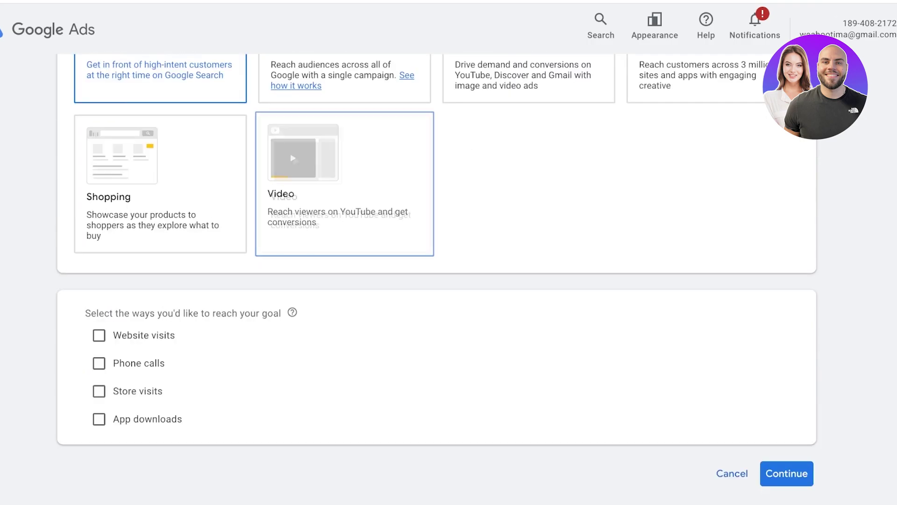
# Step: Try the Search type with website visits as the way to reach the goal, and review the Performance Max settings
pyautogui.scroll(4, 436, 279)
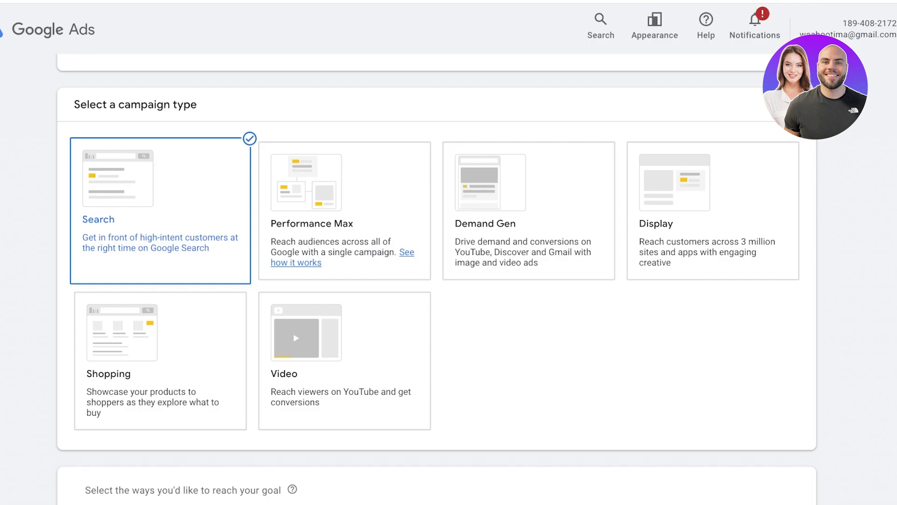
pyautogui.scroll(-4, 436, 279)
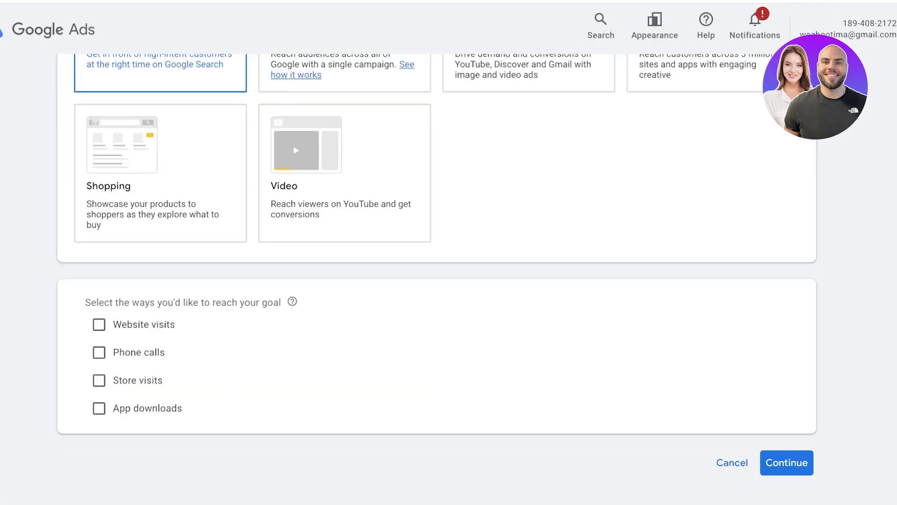
pyautogui.click(99, 325)
pyautogui.scroll(7, 99, 324)
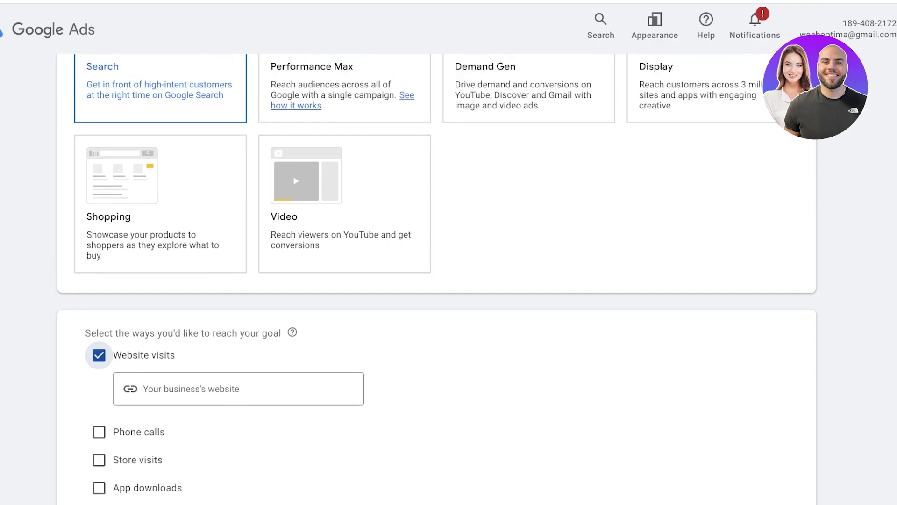
pyautogui.click(356, 359)
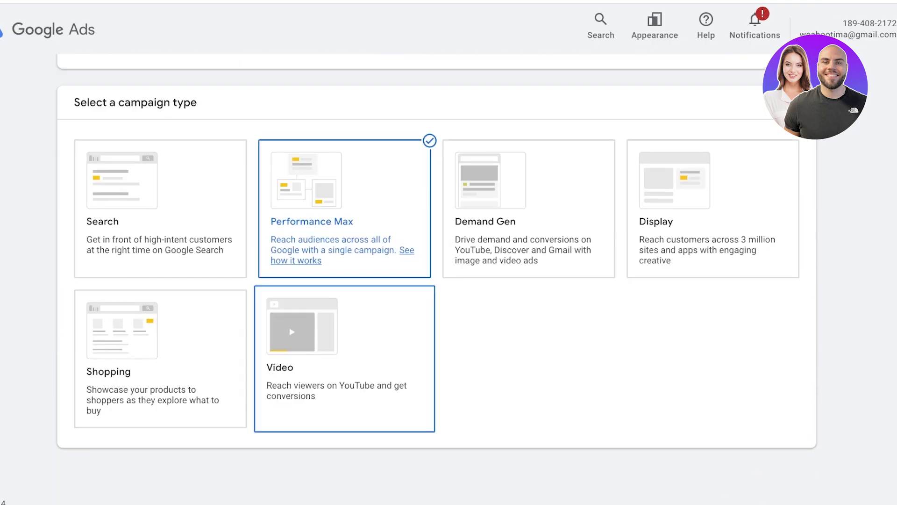
pyautogui.scroll(-7, 528, 187)
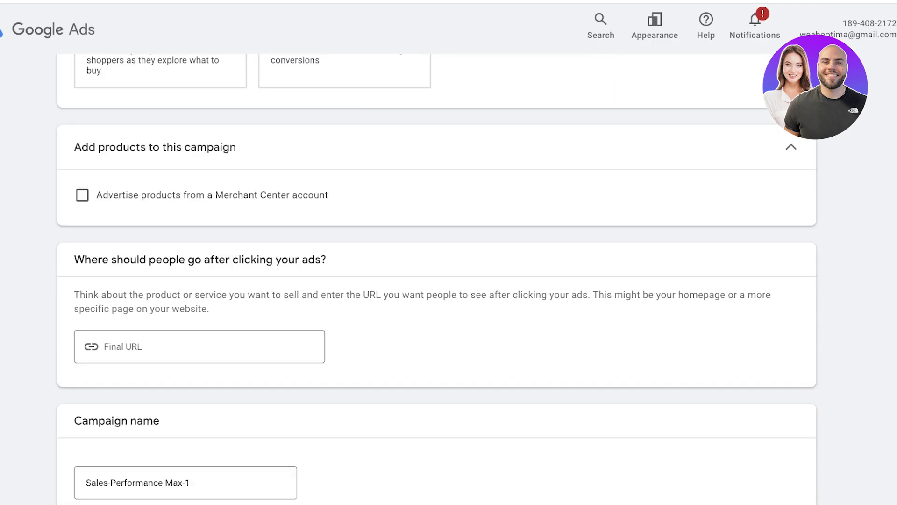
pyautogui.scroll(8, 528, 187)
pyautogui.click(713, 255)
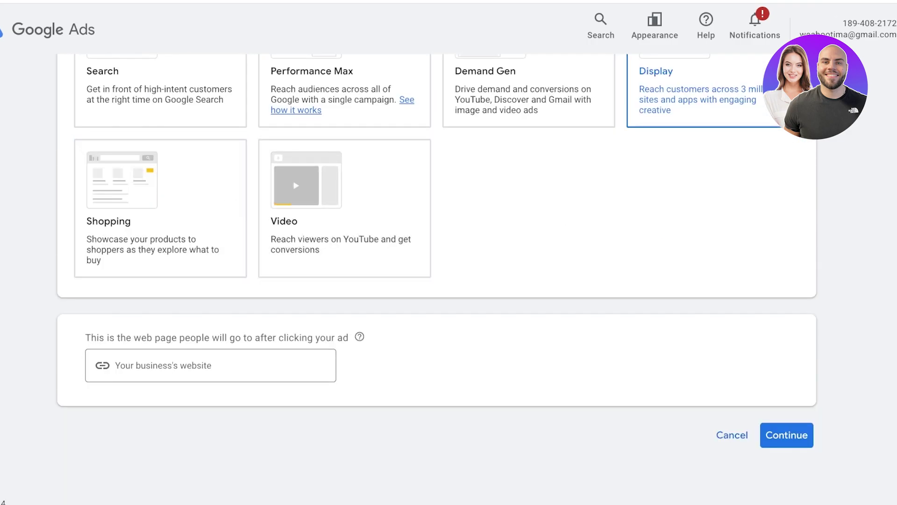
pyautogui.click(187, 365)
pyautogui.click(187, 365)
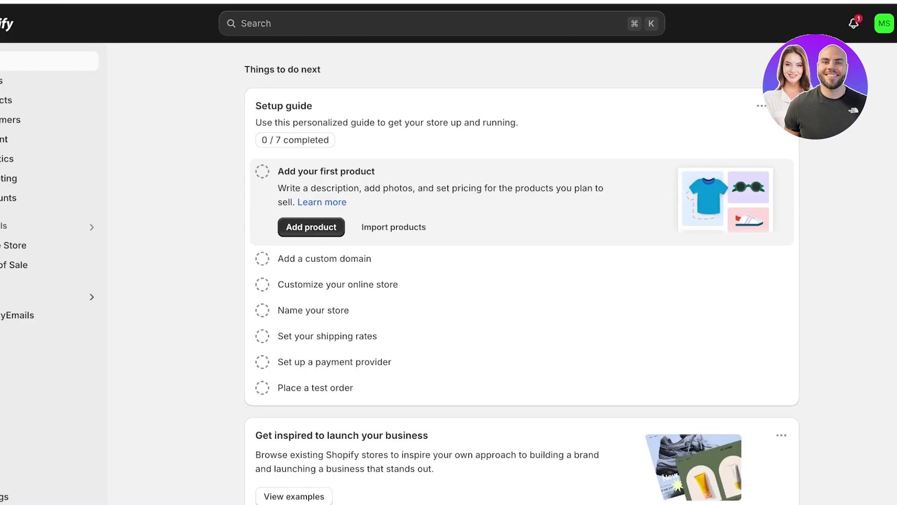
pyautogui.click(88, 245)
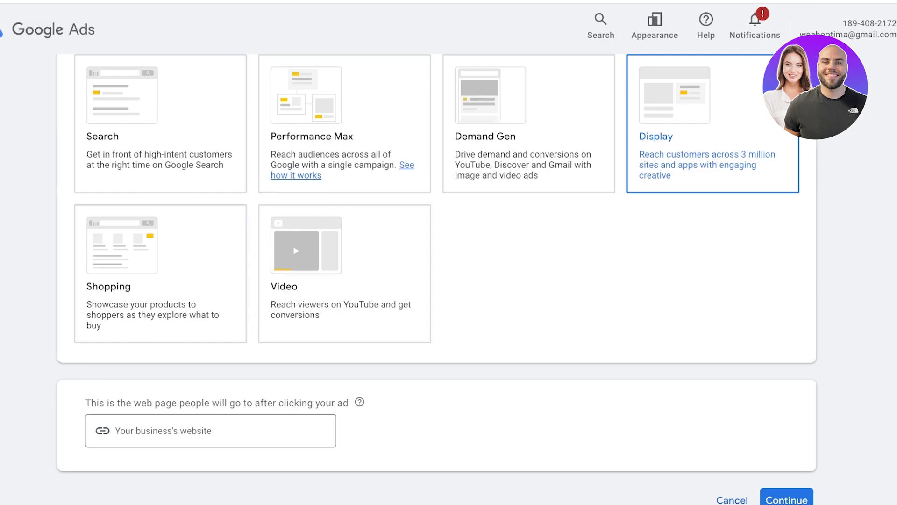
pyautogui.click(210, 430)
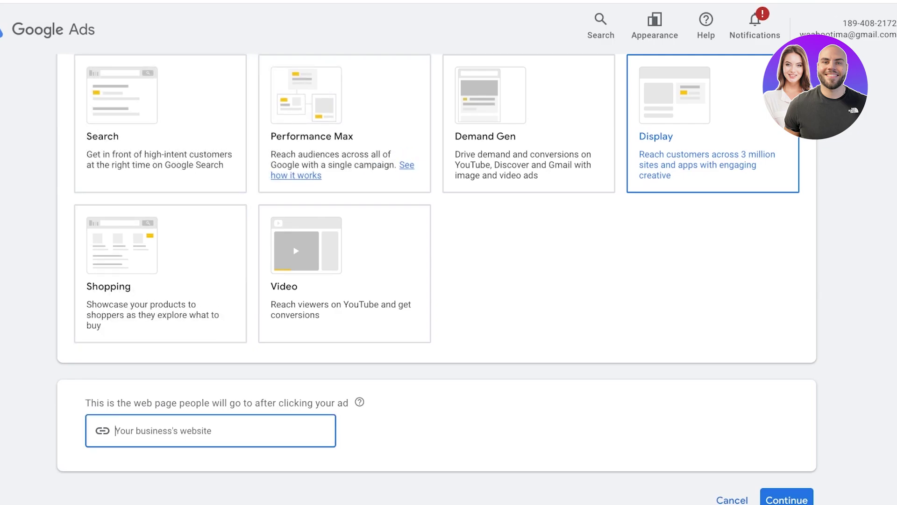
pyautogui.write('https://b839be-6e.myshopify.com/')
# Step: Expand the full list of sales conversion goals and choose Purchase as the goal for the campaign
pyautogui.scroll(-2, 448, 280)
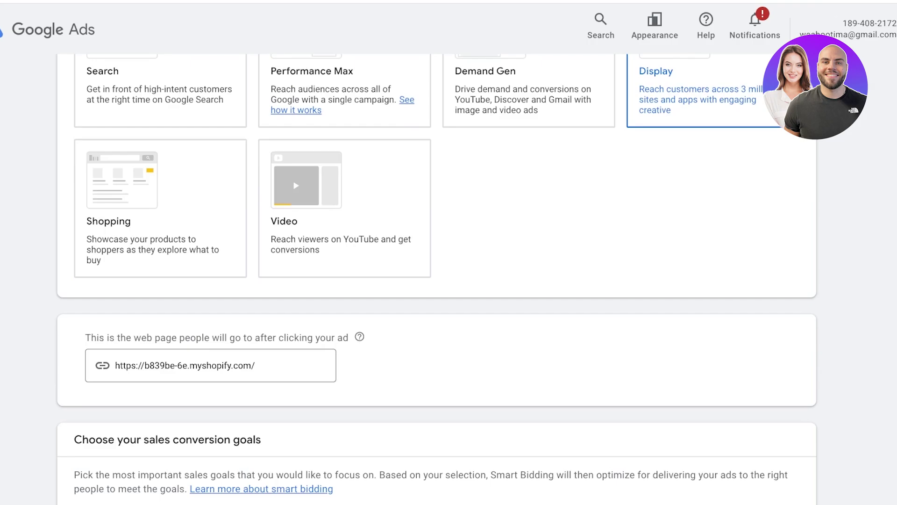
pyautogui.scroll(-9, 449, 280)
pyautogui.scroll(4, 449, 280)
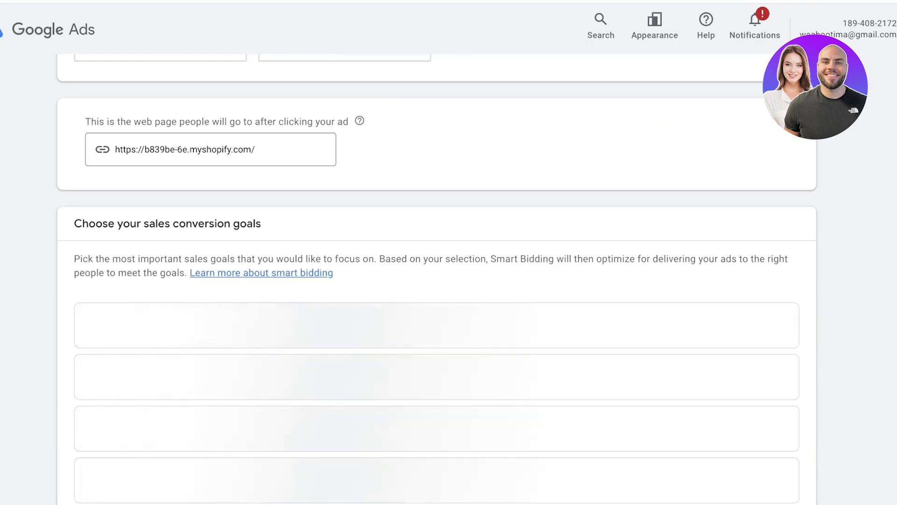
pyautogui.scroll(-3, 448, 280)
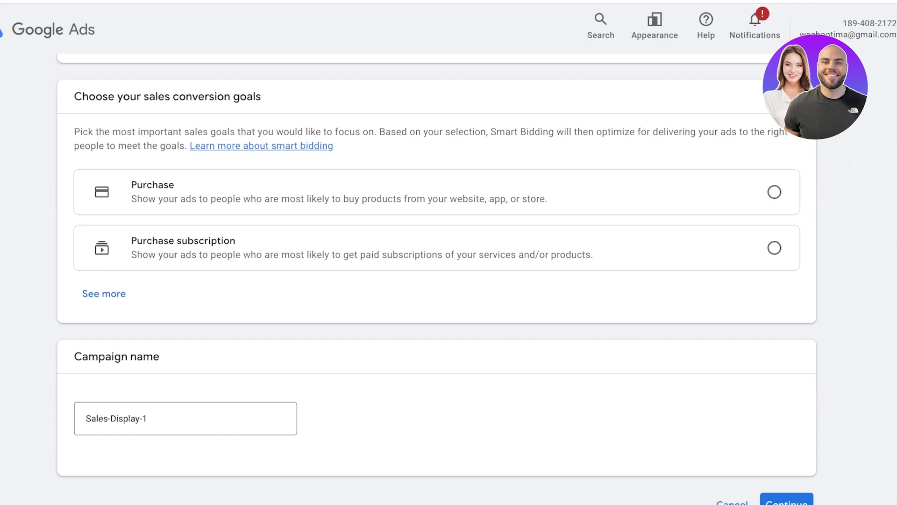
pyautogui.scroll(1, 437, 281)
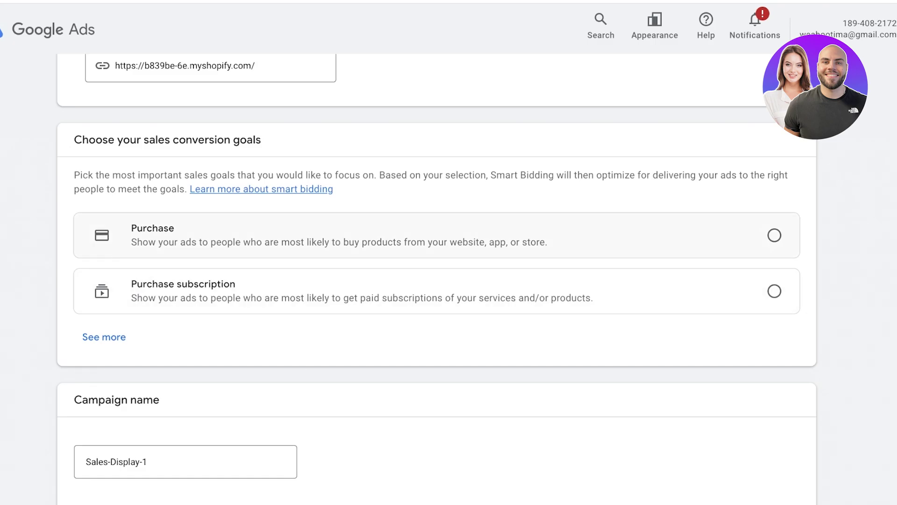
pyautogui.click(103, 337)
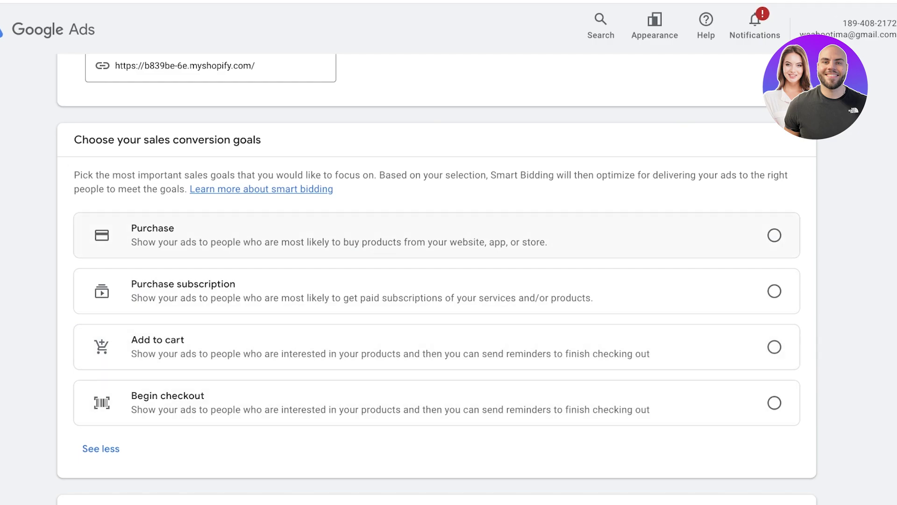
pyautogui.click(152, 233)
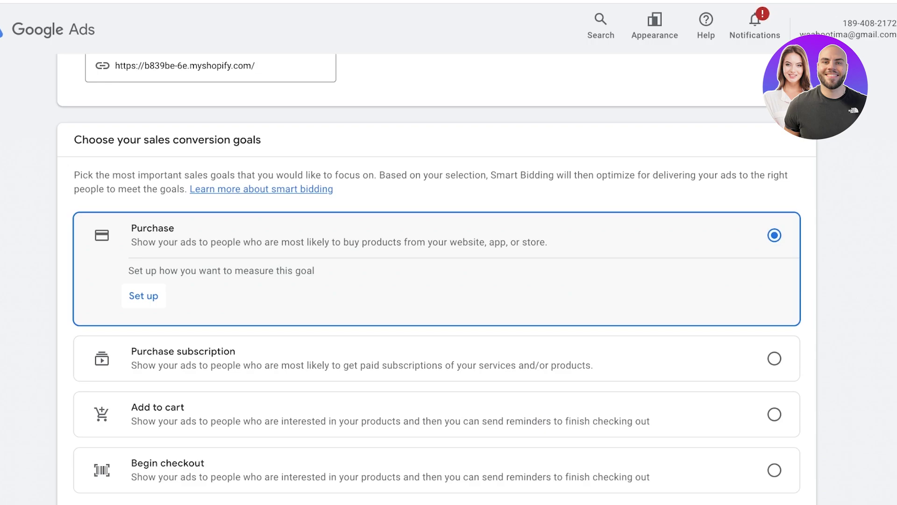
# Step: Try Begin checkout as the sales conversion goal and return the selection to Purchase
pyautogui.scroll(-1, 437, 280)
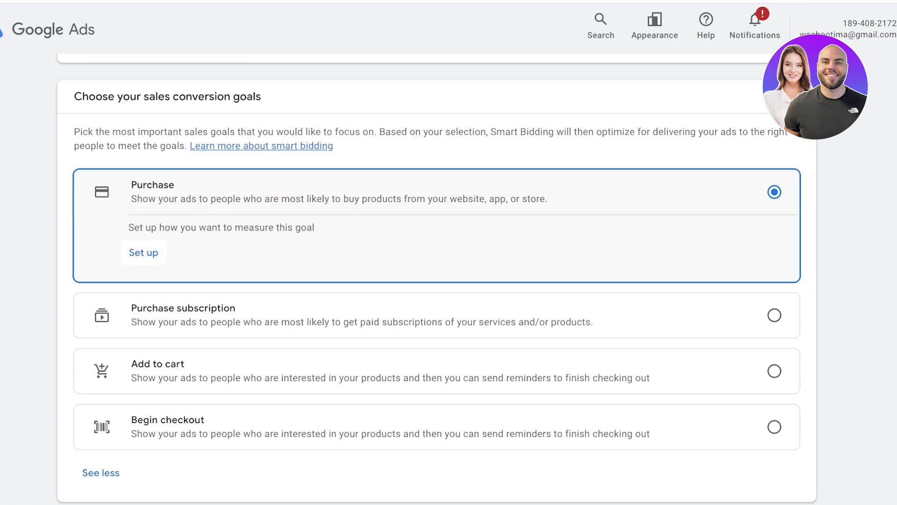
pyautogui.scroll(-2, 436, 280)
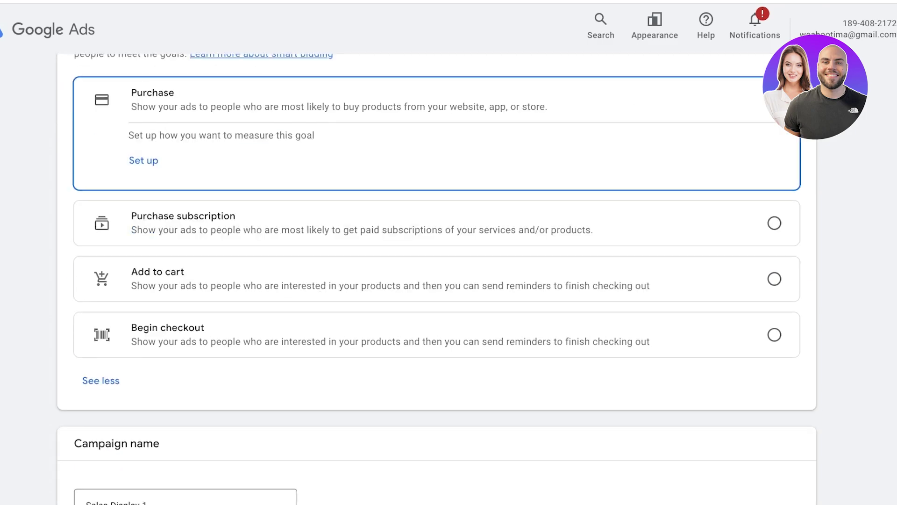
pyautogui.scroll(2, 436, 281)
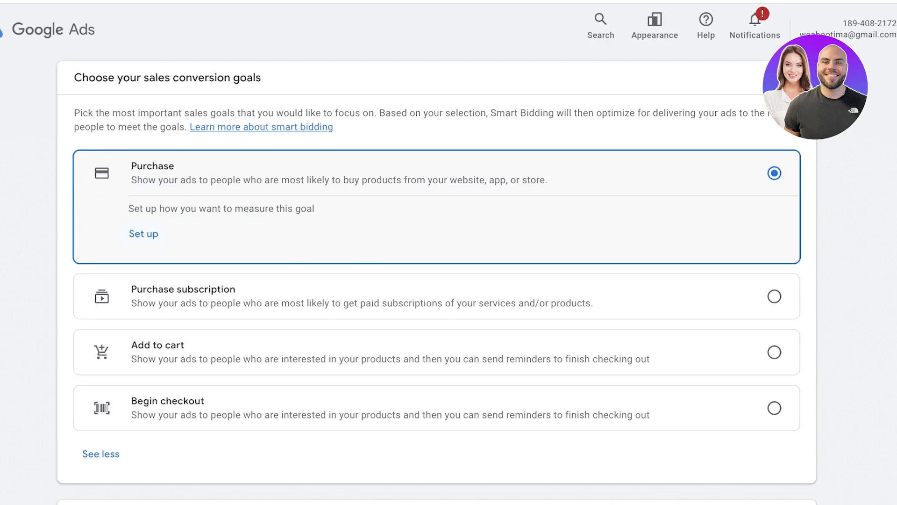
pyautogui.click(775, 408)
pyautogui.scroll(-1, 436, 373)
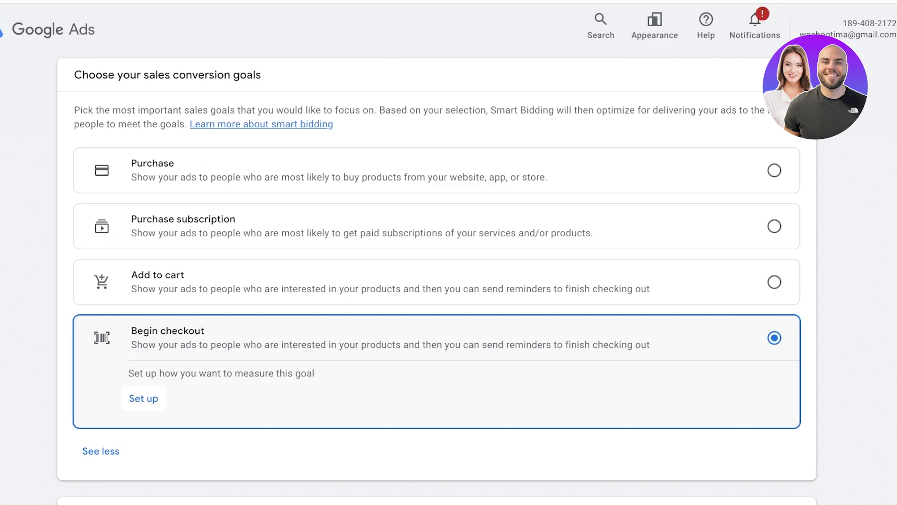
pyautogui.scroll(-1, 436, 280)
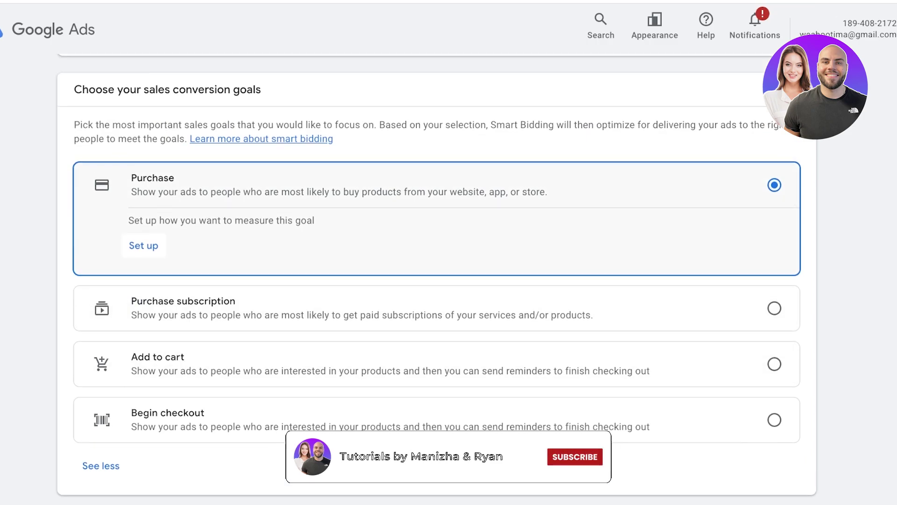
# Step: Rename the campaign as sample, leave enhanced conversions turned on, and agree to continue to the campaign settings
pyautogui.scroll(-4, 437, 280)
pyautogui.scroll(-3, 458, 456)
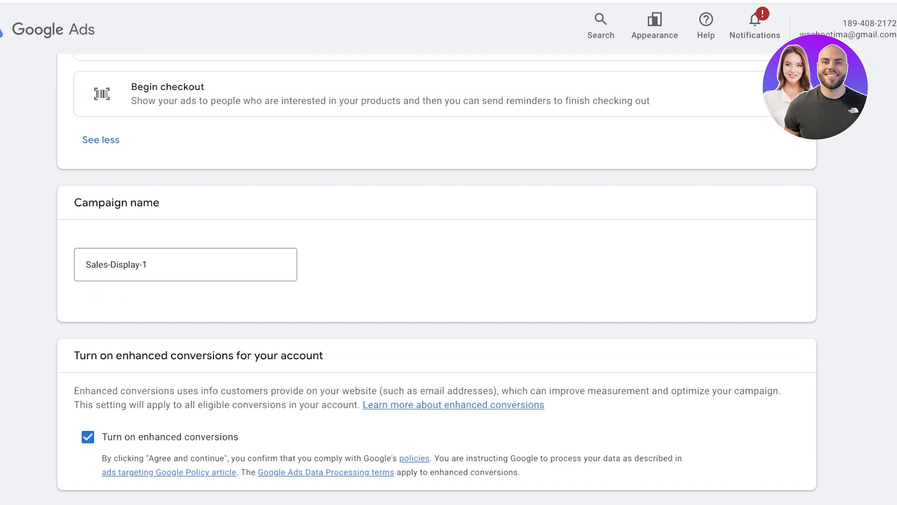
pyautogui.click(148, 265)
pyautogui.moveTo(149, 264); pyautogui.dragTo(85, 265)
pyautogui.write('sample')
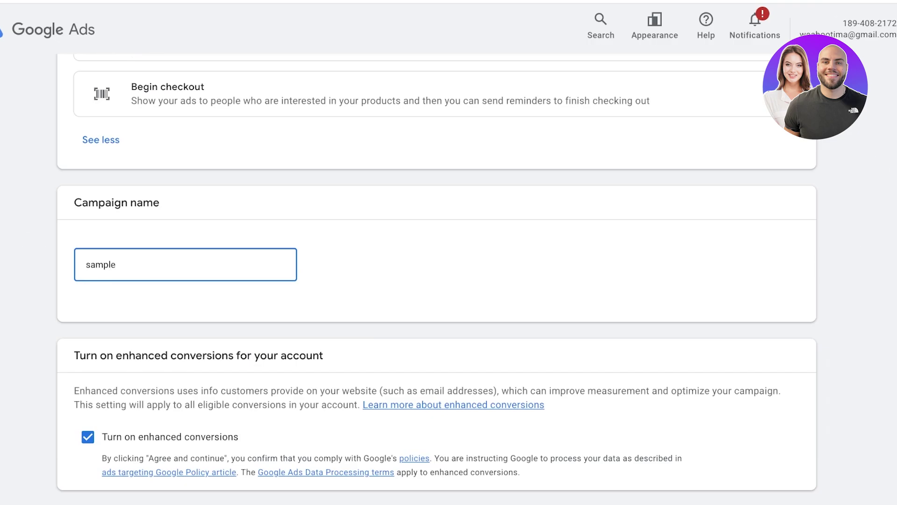
pyautogui.scroll(-2, 449, 281)
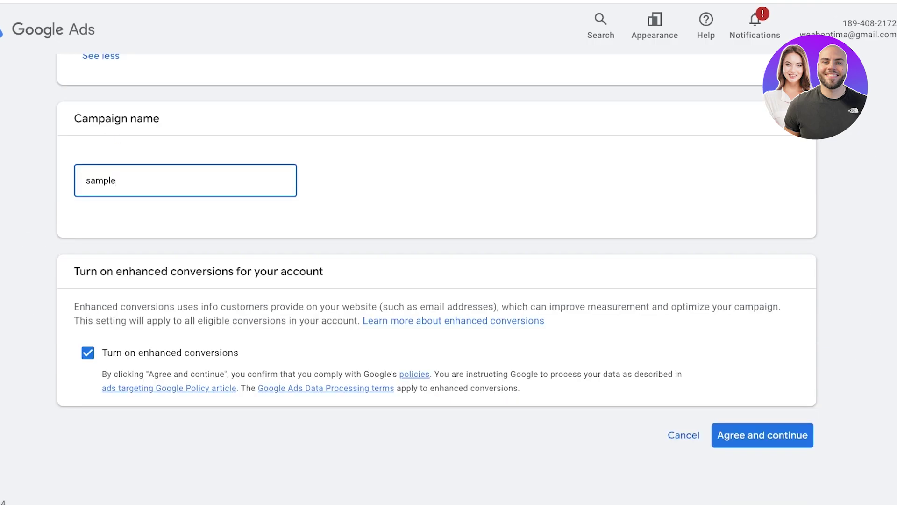
pyautogui.click(762, 435)
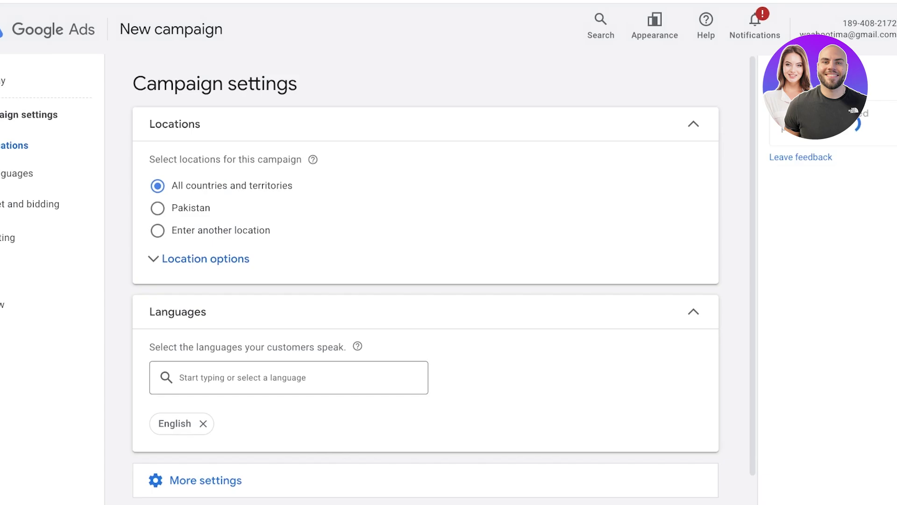
# Step: Expand the location options and target another location for the campaign, including the country Canada
pyautogui.scroll(-1, 425, 280)
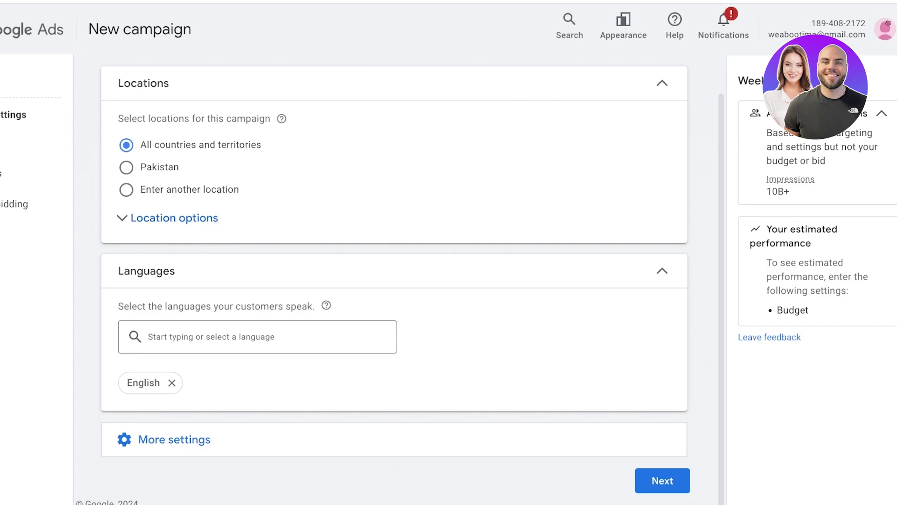
pyautogui.click(173, 218)
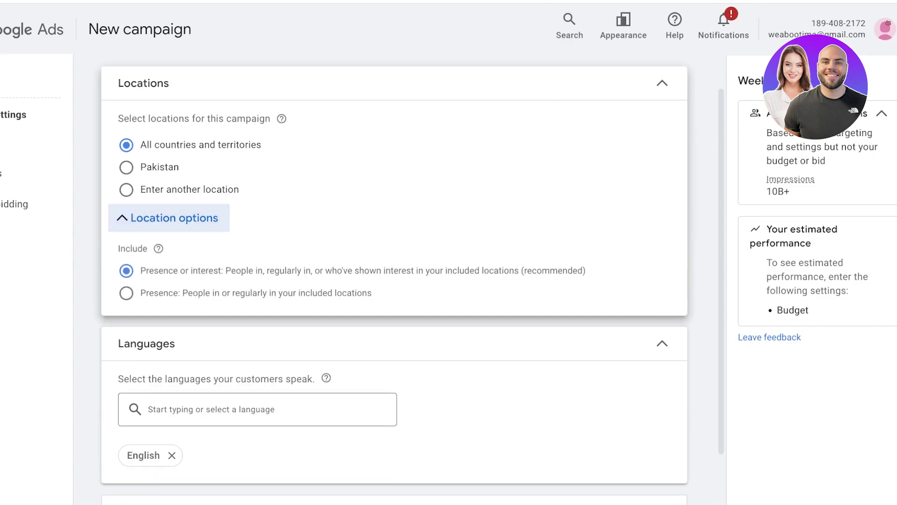
pyautogui.click(126, 190)
pyautogui.click(242, 232)
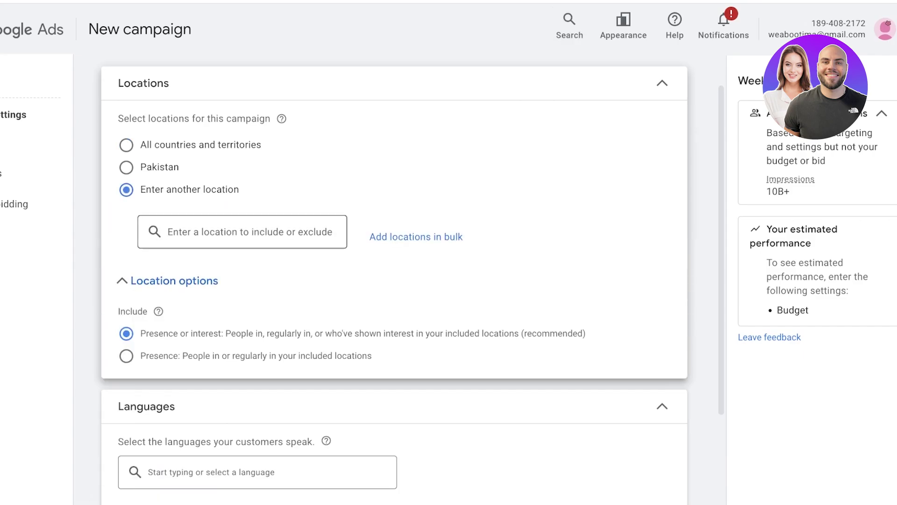
pyautogui.write('to')
pyautogui.press('BackSpace')
pyautogui.press('BackSpace')
pyautogui.write('t')
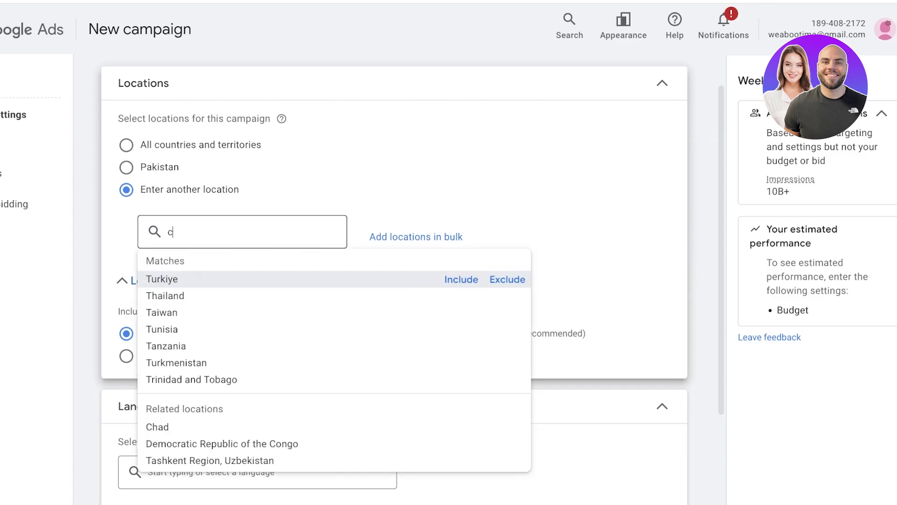
pyautogui.write('anad')
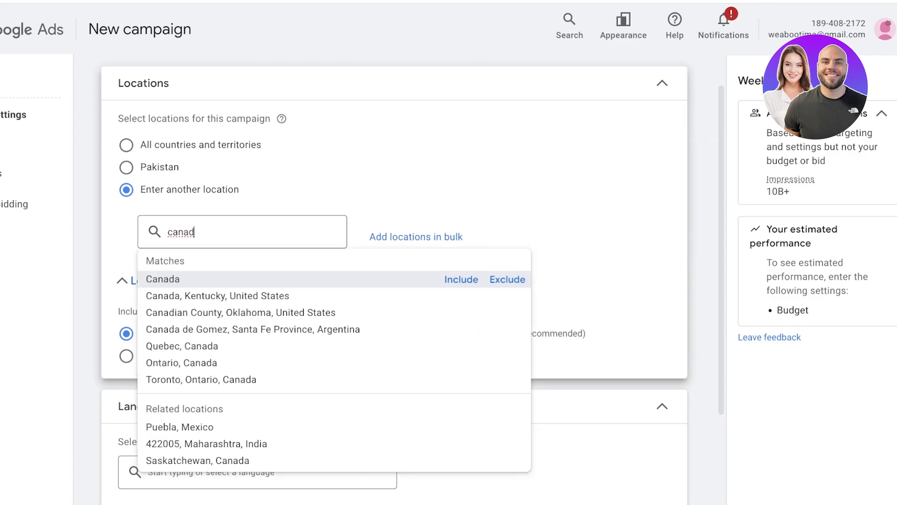
pyautogui.press('Return')
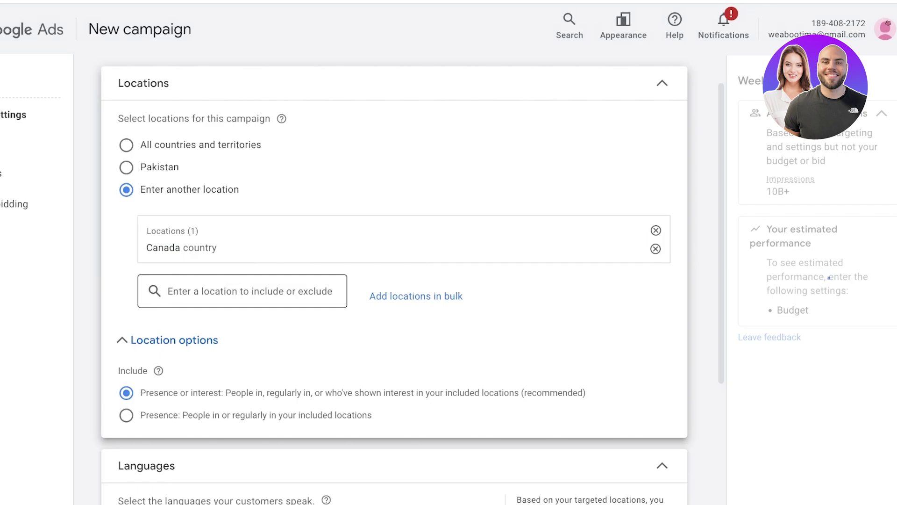
# Step: Review the available customer languages, keep English as the only one, and continue to budget and bidding
pyautogui.scroll(-3, 394, 280)
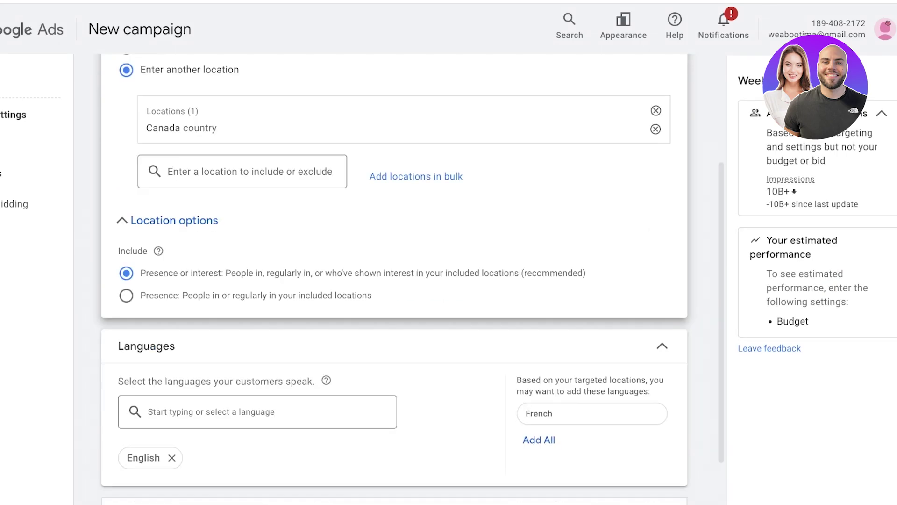
pyautogui.scroll(-1, 410, 279)
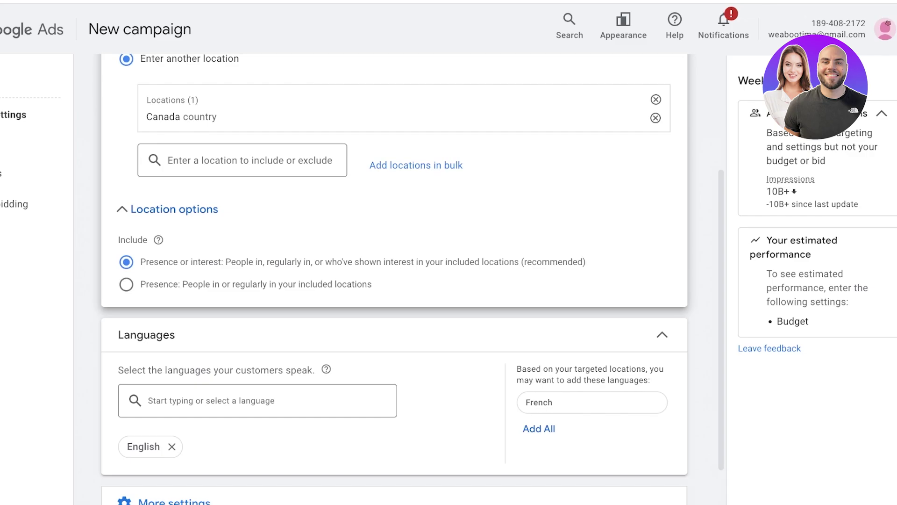
pyautogui.scroll(-2, 393, 279)
pyautogui.click(257, 337)
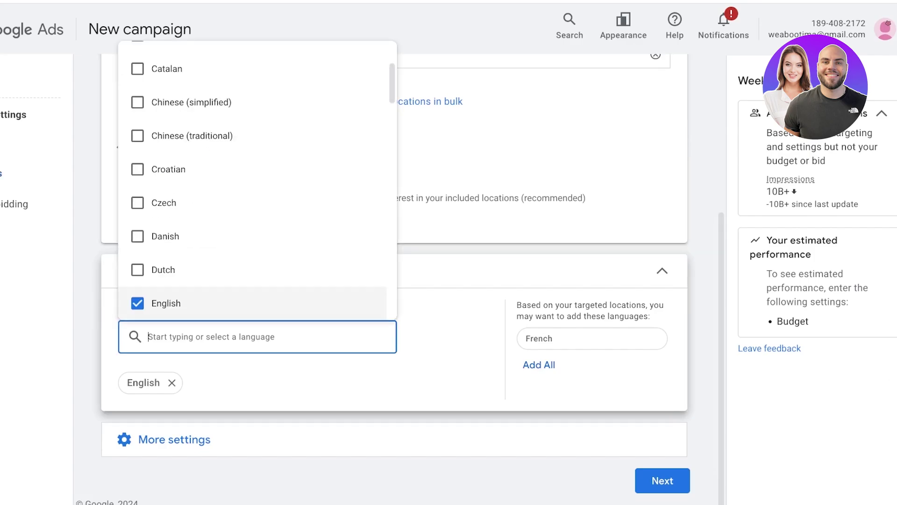
pyautogui.press('Escape')
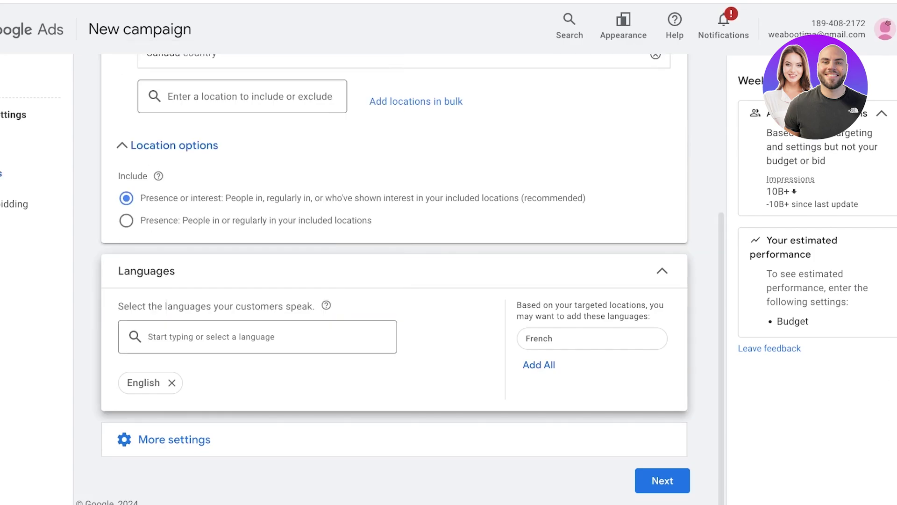
pyautogui.click(662, 481)
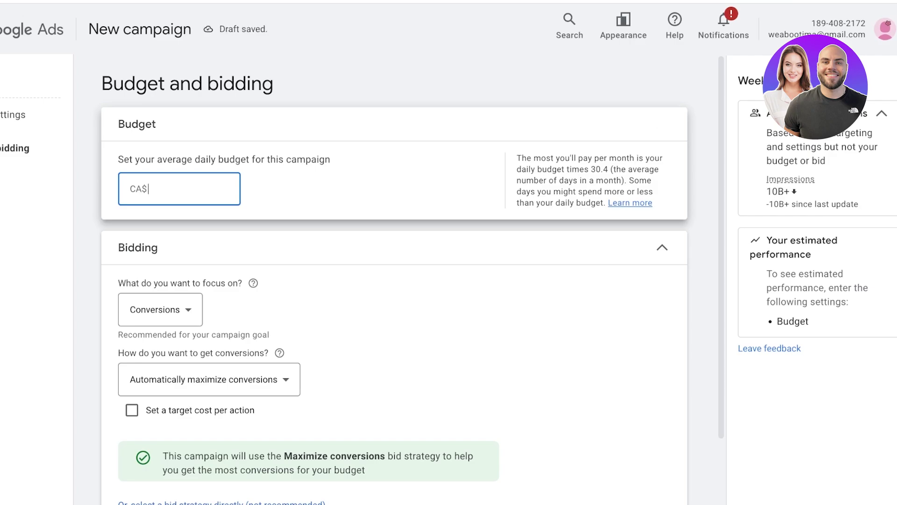
# Step: Try an average daily budget of CA$5,000 for the campaign
pyautogui.write('5000')
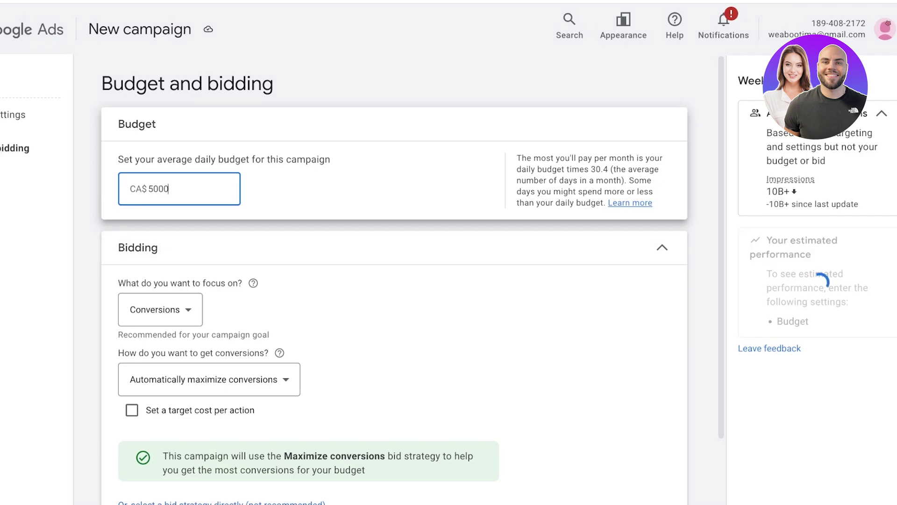
pyautogui.click(369, 188)
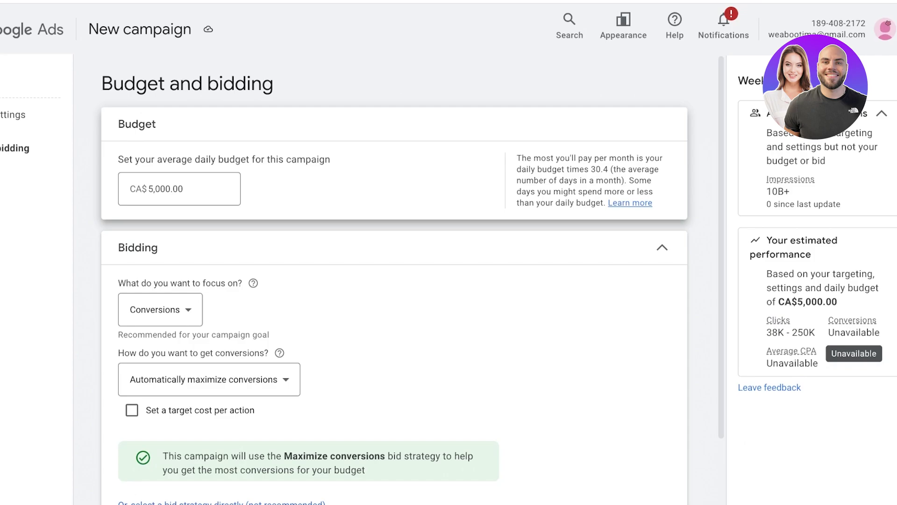
# Step: Set the campaign's average daily budget to CA$2.00
pyautogui.click(184, 189)
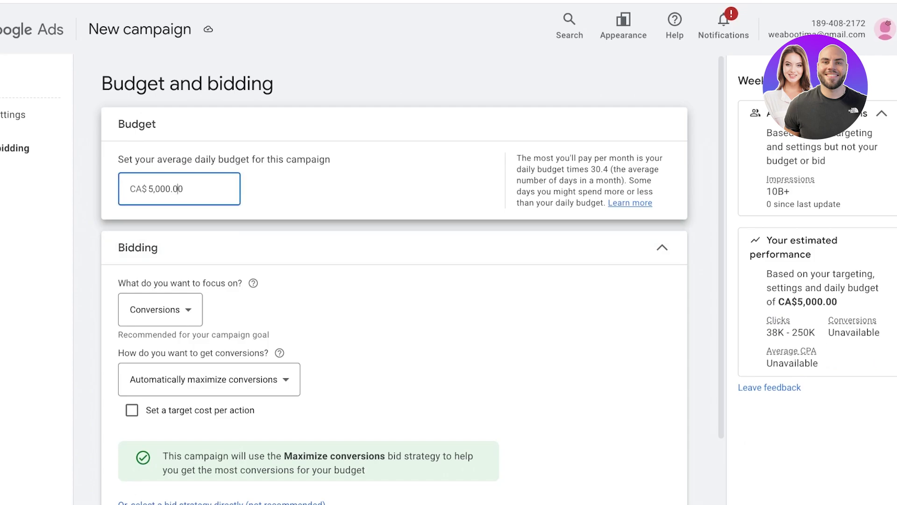
pyautogui.press('Left')
pyautogui.press('Left')
pyautogui.press('Left')
pyautogui.press('Left')
pyautogui.hotkey('ctrl', 'a')
pyautogui.press('BackSpace')
pyautogui.write('2')
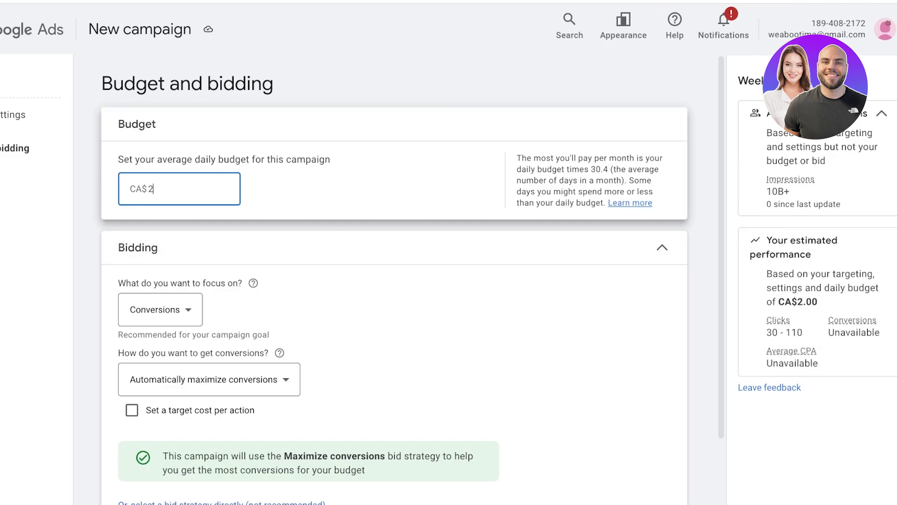
pyautogui.click(299, 299)
# Step: Try Conversion value as the bidding focus, return it to Conversions, and review the focus options again
pyautogui.scroll(-2, 299, 299)
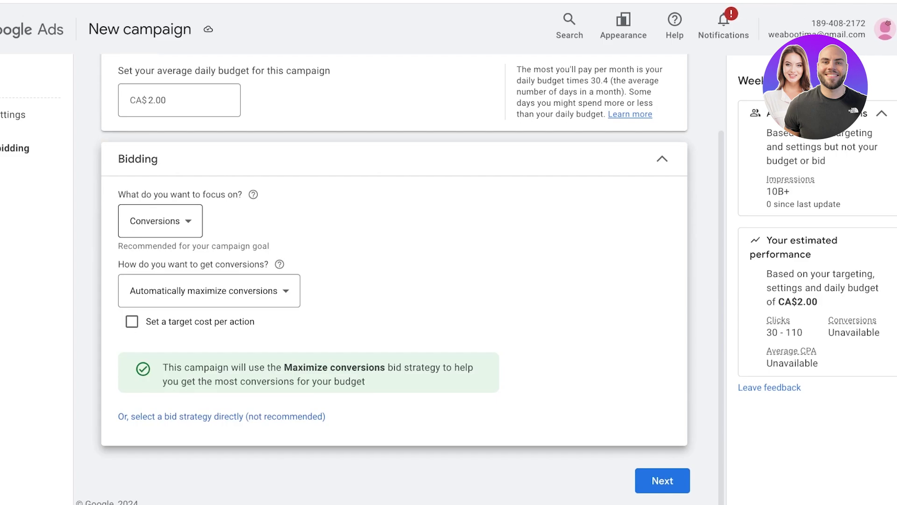
pyautogui.click(160, 221)
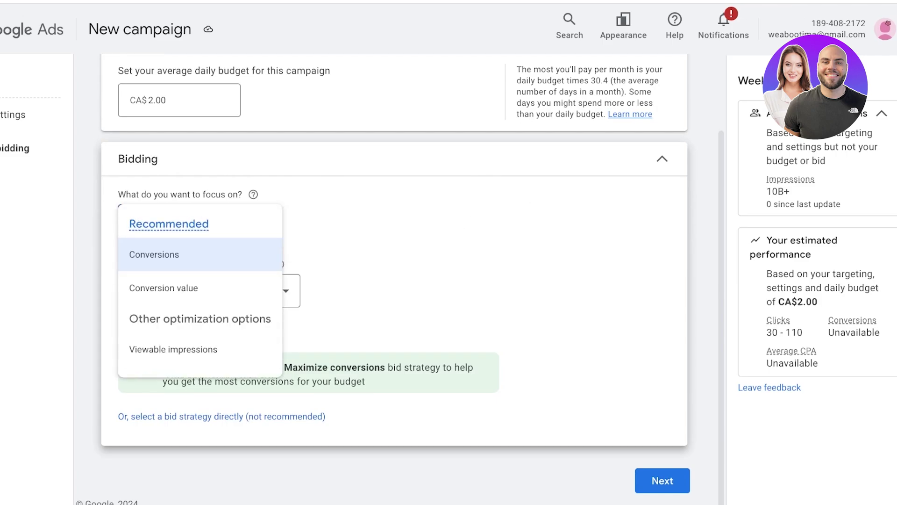
pyautogui.click(164, 288)
pyautogui.click(164, 275)
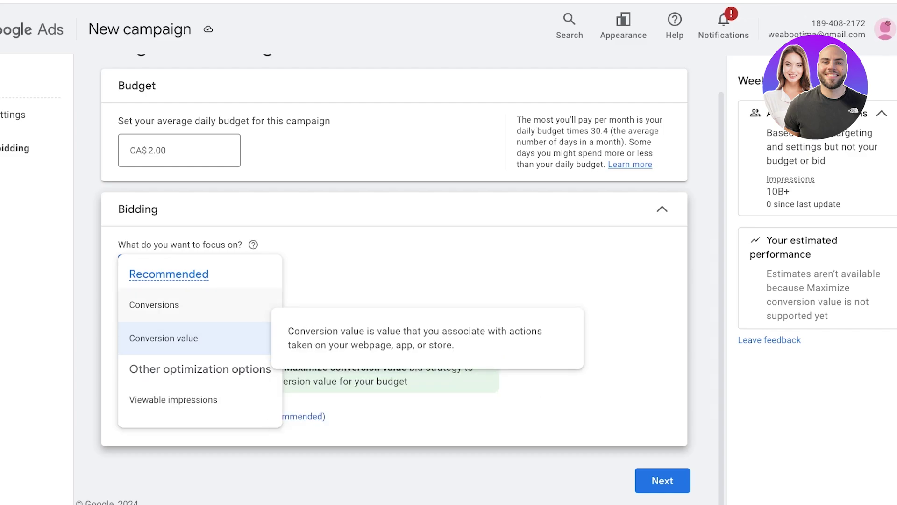
pyautogui.click(154, 305)
pyautogui.click(161, 271)
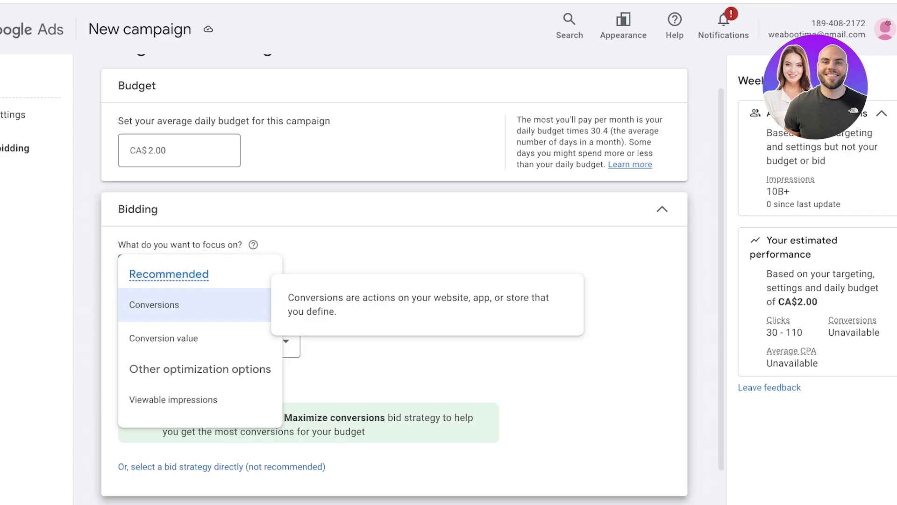
pyautogui.press('Escape')
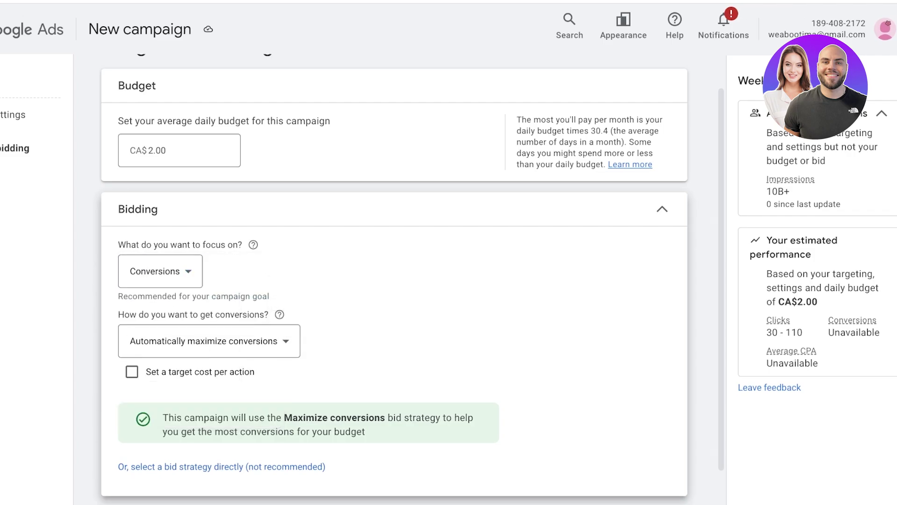
# Step: Try Manually set bids as the way to get conversions, and return it to Automatically maximize conversions
pyautogui.click(209, 343)
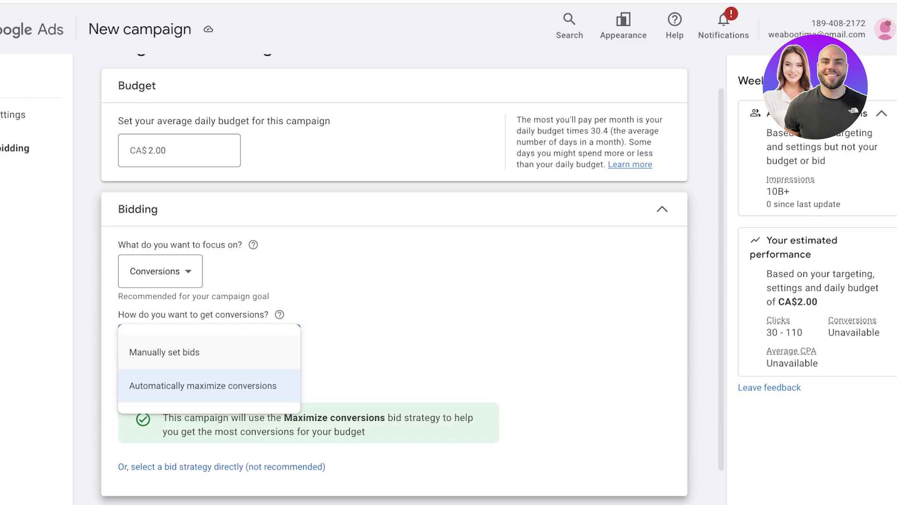
pyautogui.press('Escape')
pyautogui.click(209, 340)
pyautogui.click(164, 352)
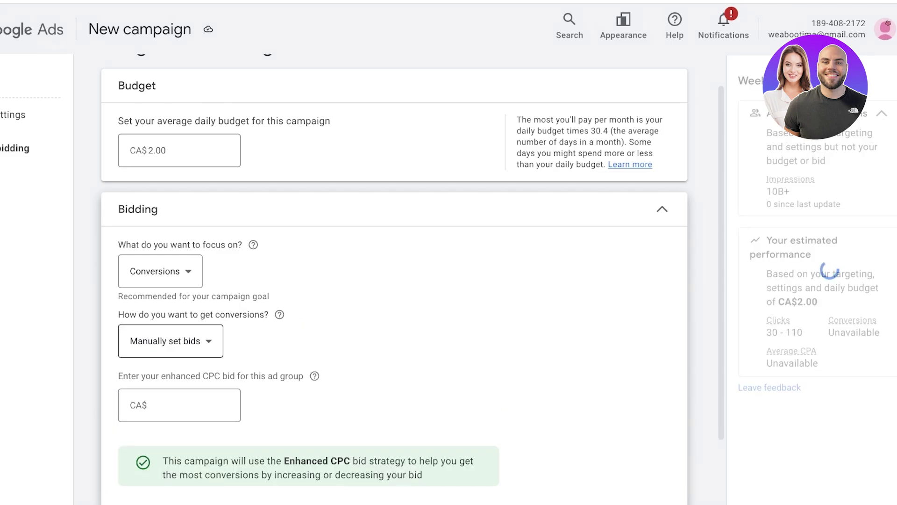
pyautogui.click(171, 341)
pyautogui.click(203, 386)
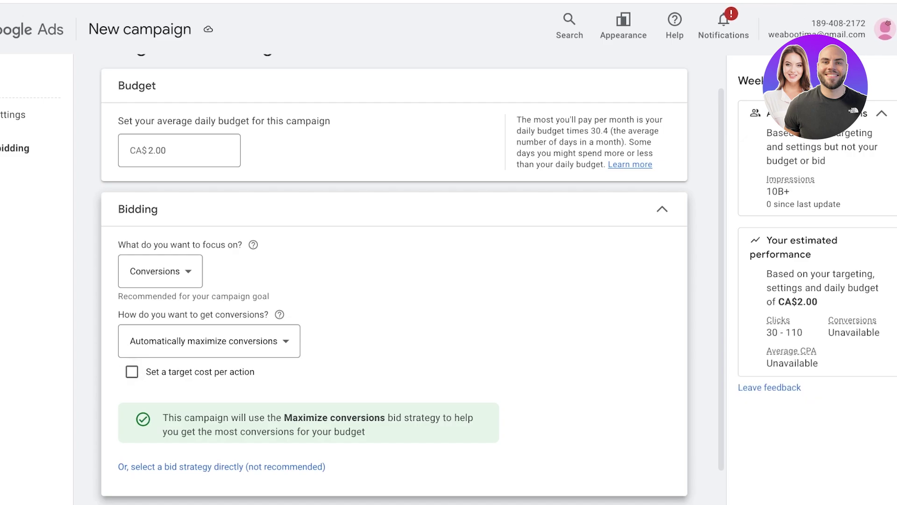
# Step: Continue to targeting, expand the additional targeting options, keep optimized targeting only, and continue to ad creation
pyautogui.scroll(-1, 394, 281)
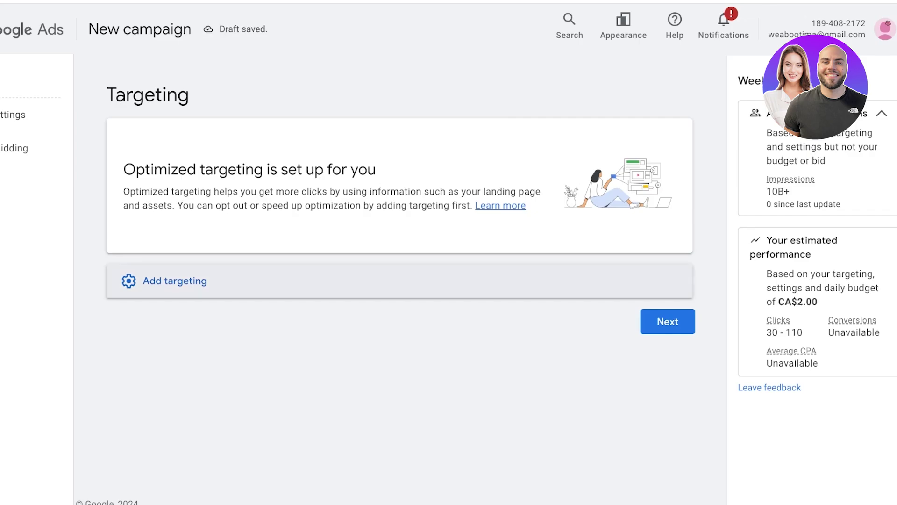
pyautogui.click(175, 283)
pyautogui.scroll(-1, 174, 282)
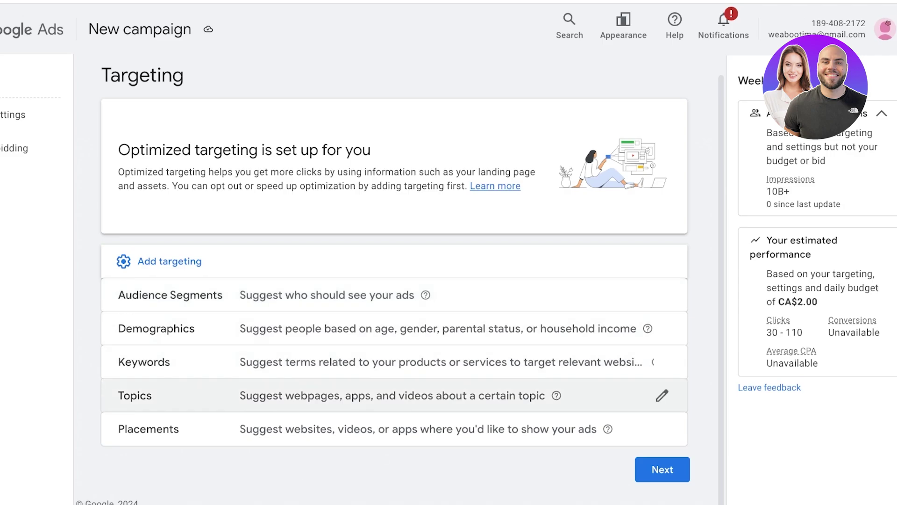
pyautogui.click(663, 469)
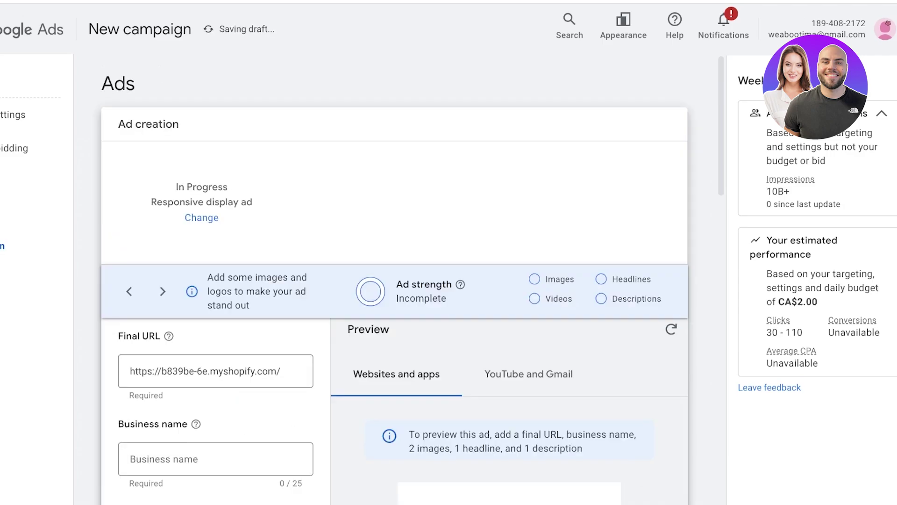
# Step: Set the responsive display ad's business name to lilys
pyautogui.scroll(-3, 395, 280)
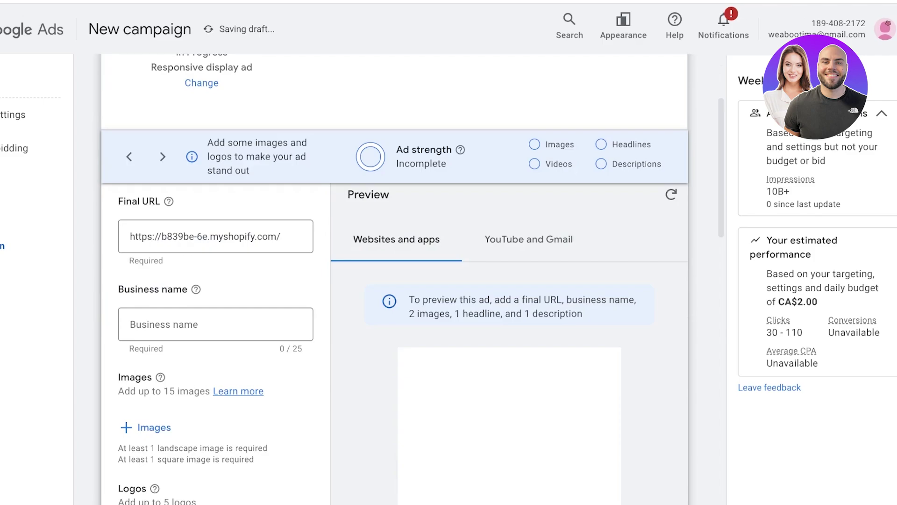
pyautogui.scroll(3, 395, 281)
pyautogui.scroll(-1, 395, 280)
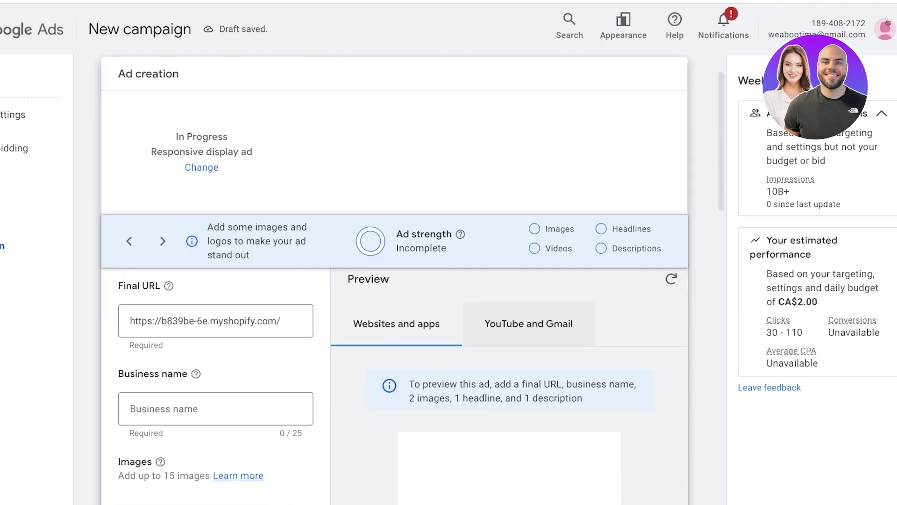
pyautogui.scroll(-1, 395, 280)
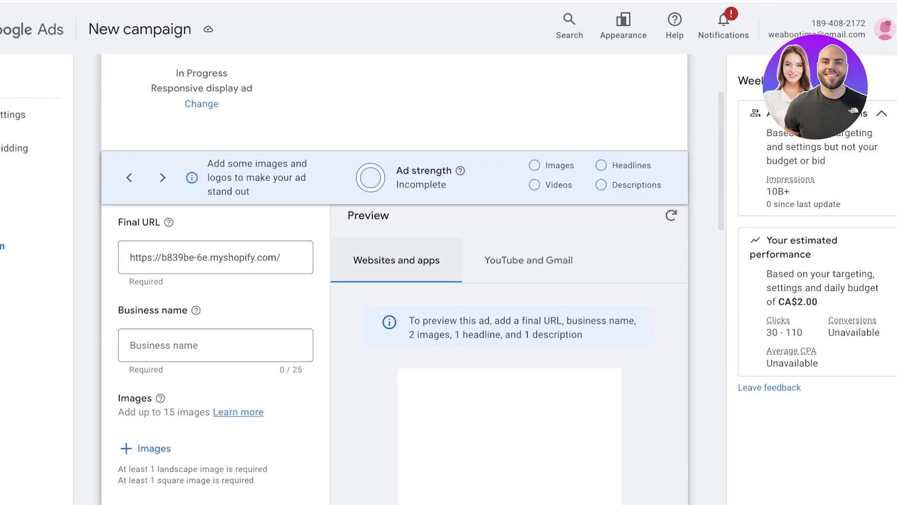
pyautogui.scroll(-2, 395, 280)
pyautogui.click(215, 278)
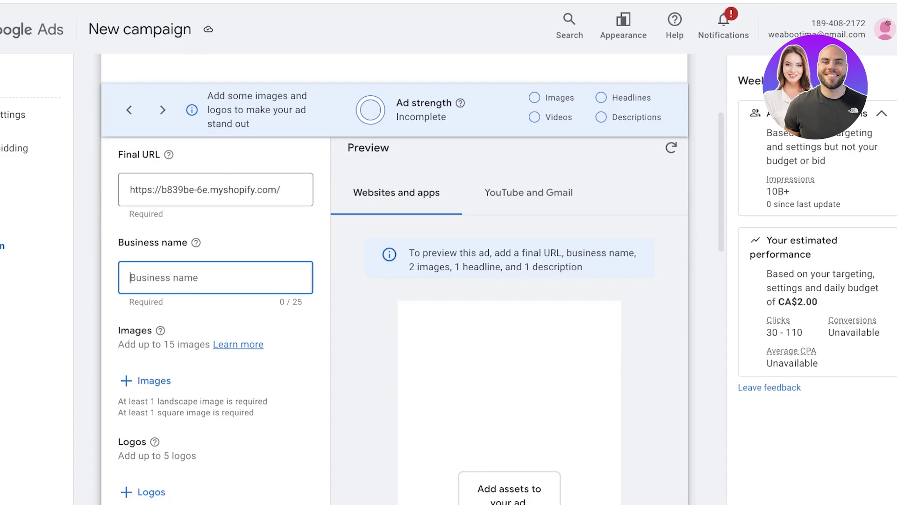
pyautogui.write('lilys')
# Step: Upload MNGO2600.jpg and MNGO3015.jpg as the ad's images and save the selection
pyautogui.scroll(-3, 395, 280)
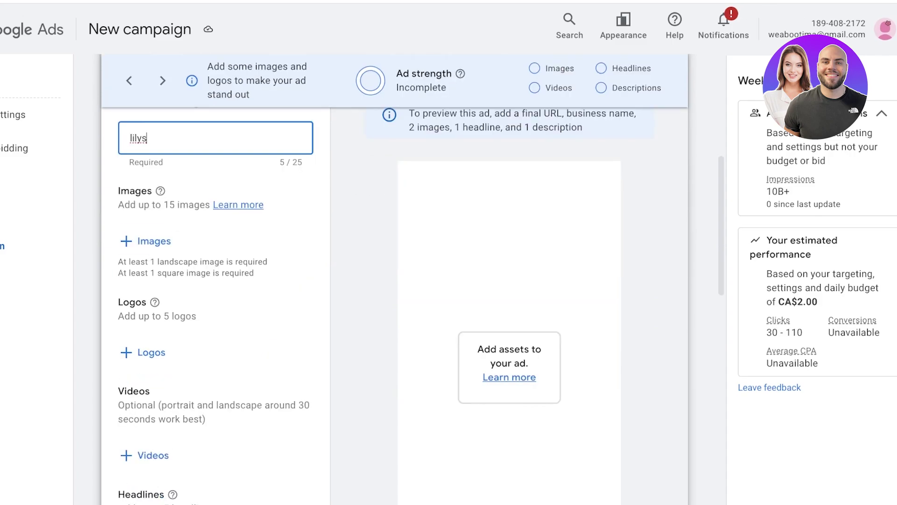
pyautogui.scroll(-3, 395, 280)
pyautogui.scroll(-1, 395, 280)
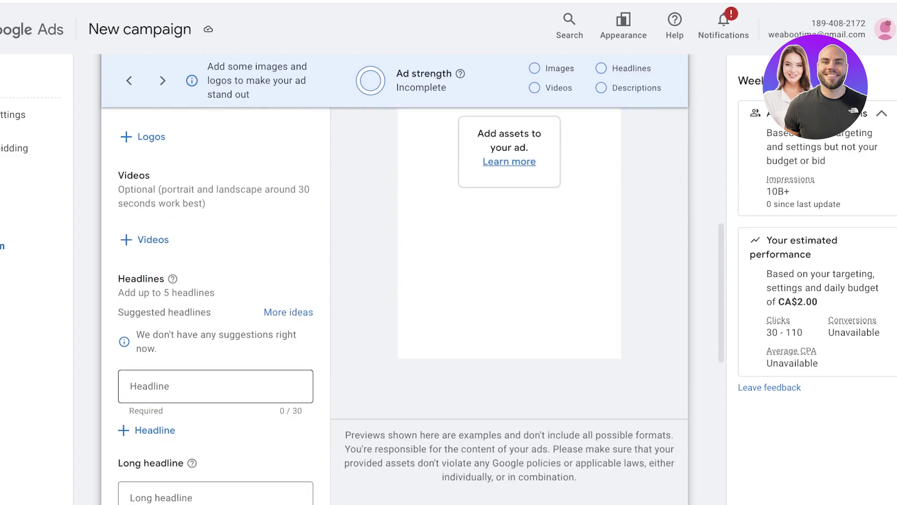
pyautogui.scroll(7, 395, 280)
pyautogui.click(145, 366)
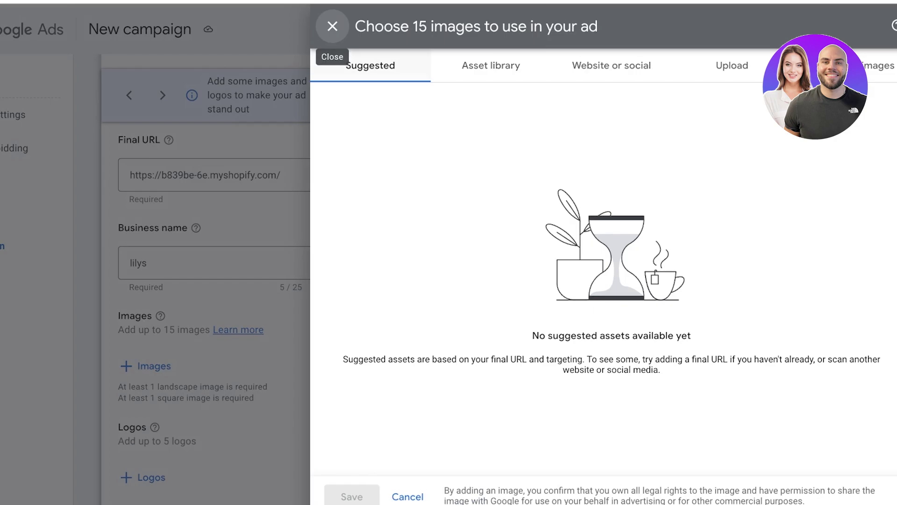
pyautogui.click(879, 65)
pyautogui.click(732, 66)
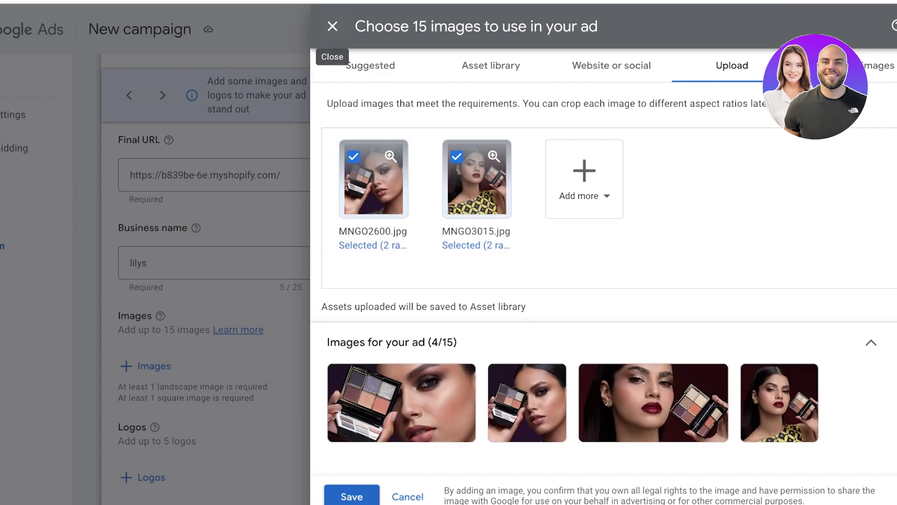
pyautogui.click(352, 496)
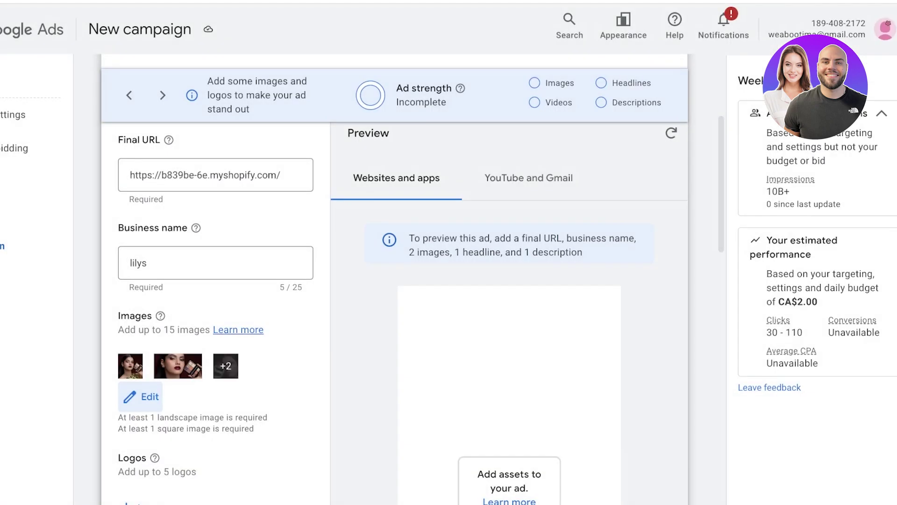
# Step: Enter "Brat Makeup" as the ad's first headline
pyautogui.scroll(-6, 215, 280)
pyautogui.scroll(1, 215, 280)
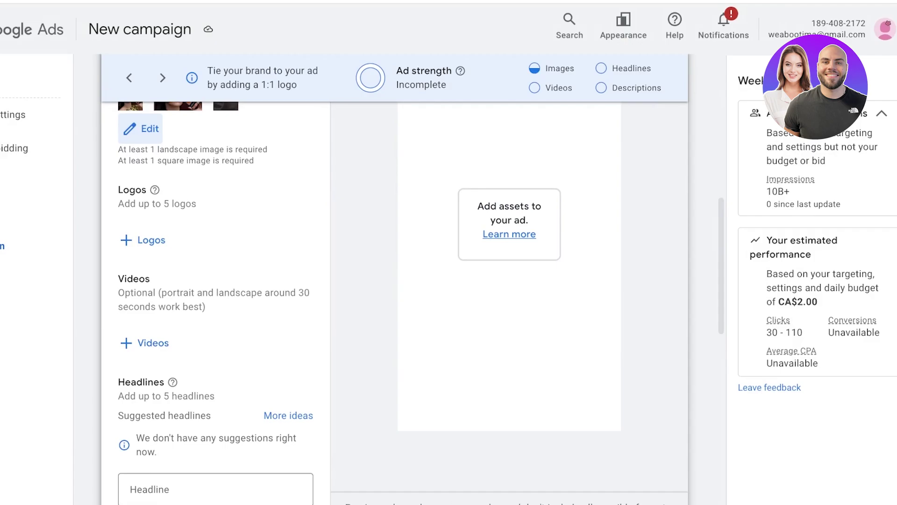
pyautogui.scroll(-3, 215, 280)
pyautogui.click(215, 332)
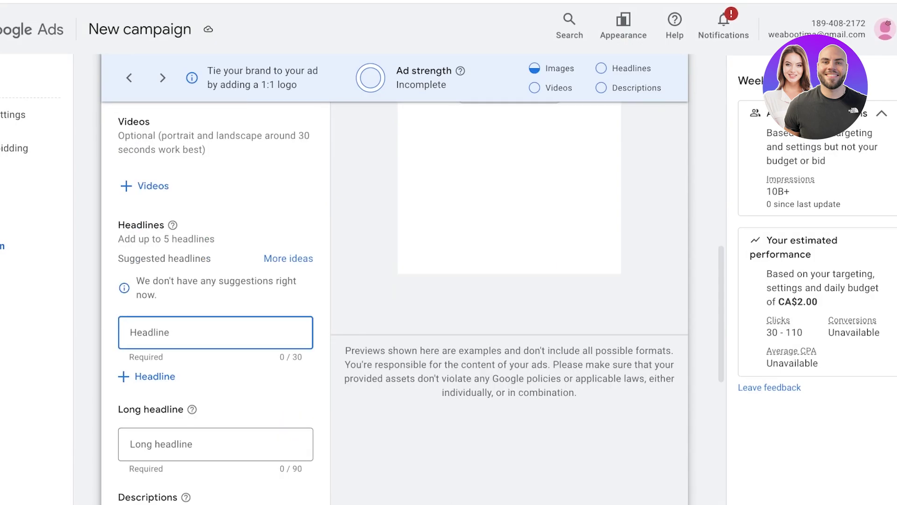
pyautogui.write('The best mak')
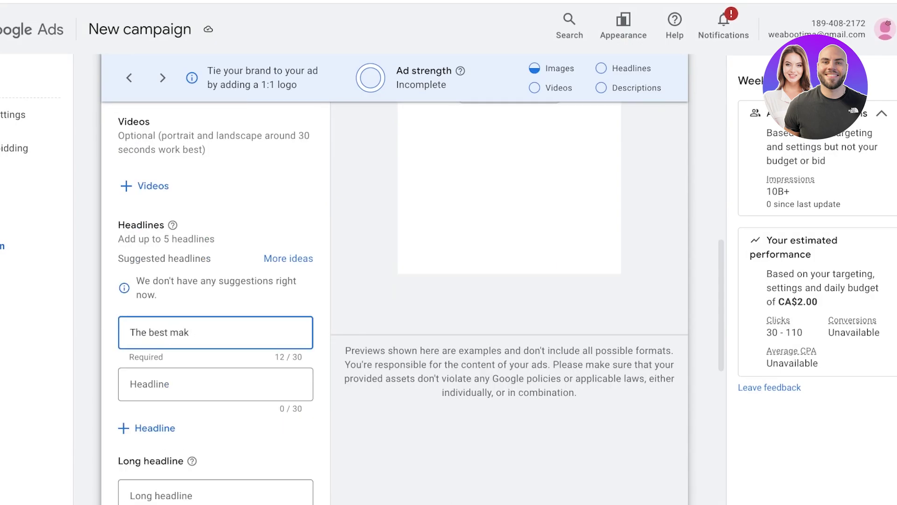
pyautogui.press('BackSpace')
pyautogui.press('BackSpace')
pyautogui.press('BackSpace')
pyautogui.press('BackSpace')
pyautogui.press('BackSpace')
pyautogui.press('BackSpace')
pyautogui.press('BackSpace')
pyautogui.press('BackSpace')
pyautogui.press('BackSpace')
pyautogui.press('BackSpace')
pyautogui.press('BackSpace')
pyautogui.press('BackSpace')
pyautogui.write('Brat')
pyautogui.write('Makeup')
# Step: Check which assets the ad preview requires and compare them with the fields filled in so far
pyautogui.scroll(10, 394, 299)
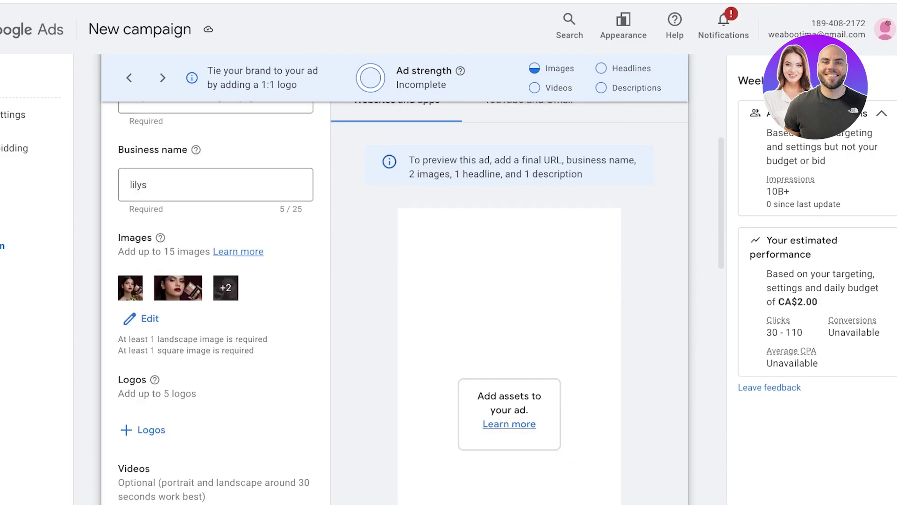
pyautogui.scroll(-7, 395, 299)
pyautogui.scroll(7, 395, 299)
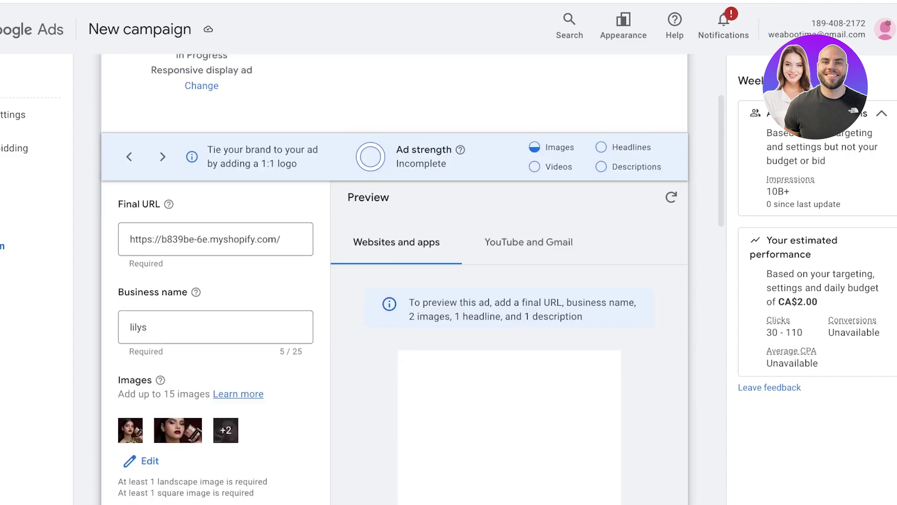
pyautogui.moveTo(469, 303); pyautogui.dragTo(620, 302)
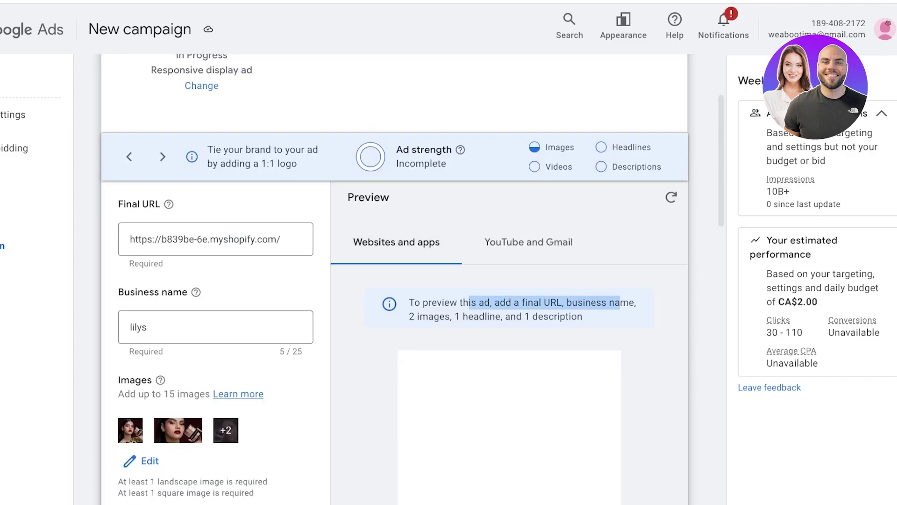
pyautogui.moveTo(485, 302); pyautogui.dragTo(592, 303)
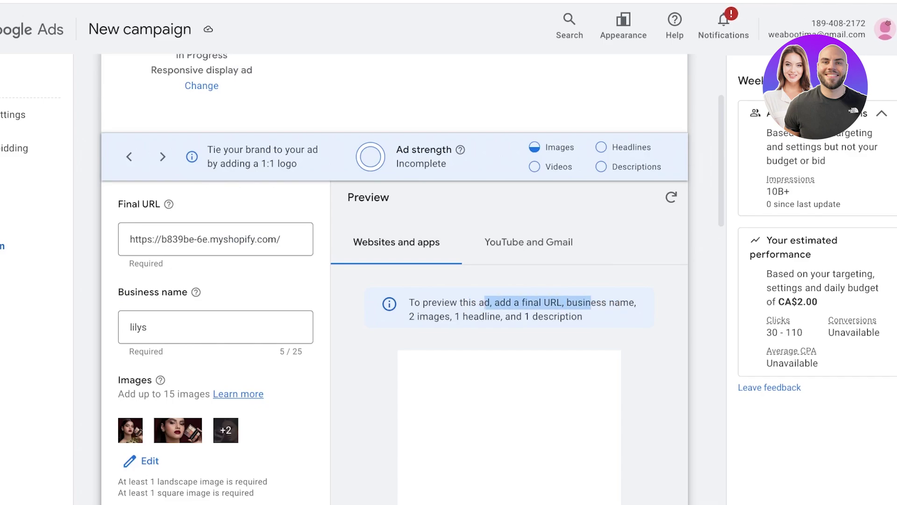
pyautogui.click(592, 303)
# Step: Enter "The best makeup sale is live" as the ad's second headline
pyautogui.scroll(-10, 395, 303)
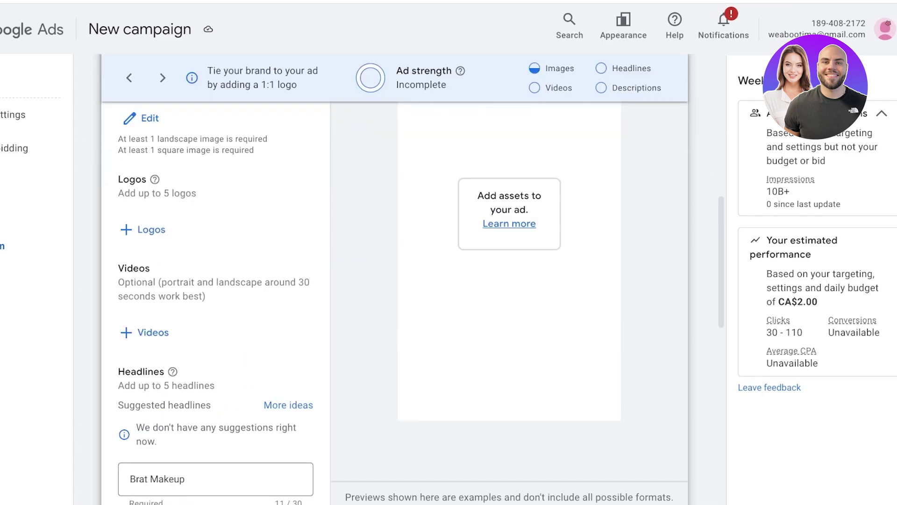
pyautogui.click(216, 355)
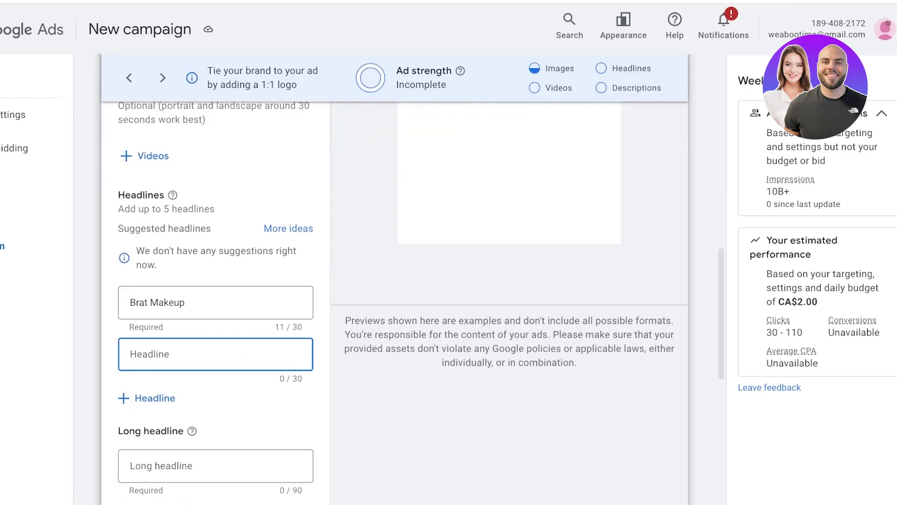
pyautogui.write('The best')
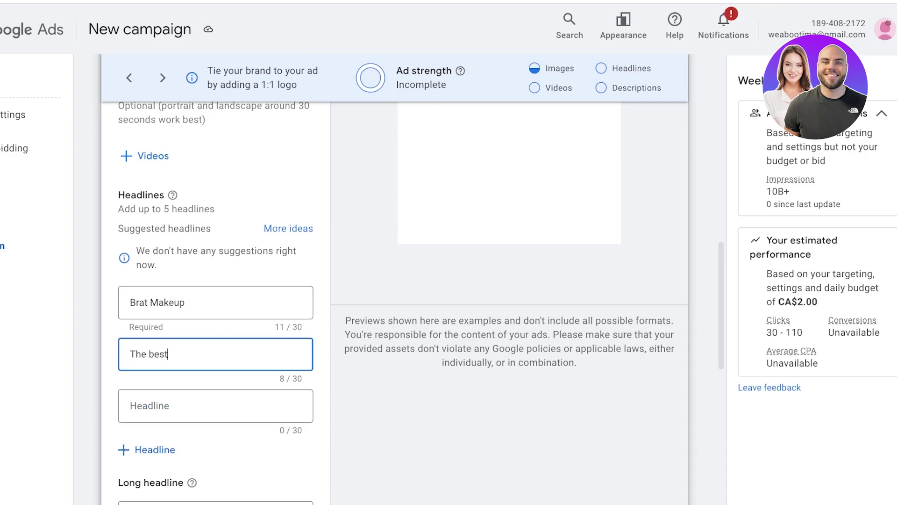
pyautogui.write(' makeup sale is live')
# Step: Leave the long headline empty and enter "Buy the latest eyeshadow drop" as the ad's first description
pyautogui.scroll(-3, 215, 393)
pyautogui.click(215, 393)
pyautogui.scroll(-3, 216, 393)
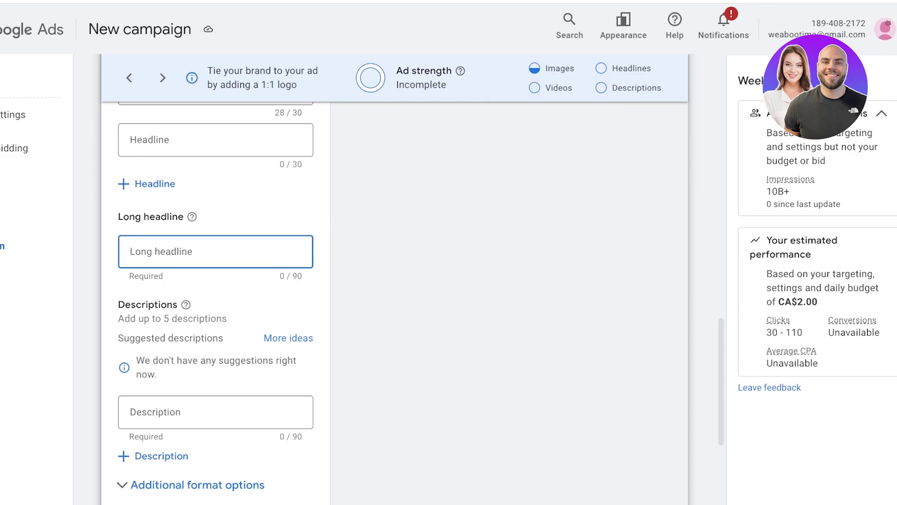
pyautogui.click(215, 410)
pyautogui.write('Buy our')
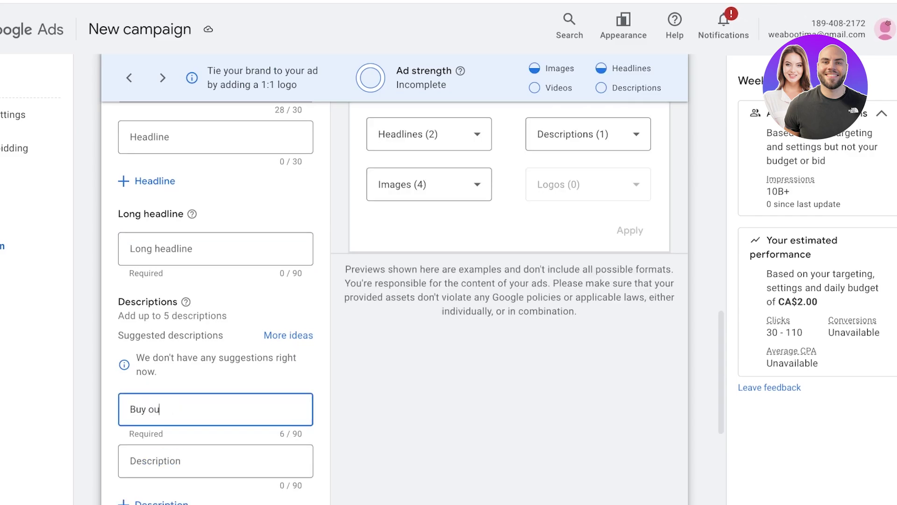
pyautogui.press('BackSpace')
pyautogui.press('BackSpace')
pyautogui.write('the latest eyeshadow drop')
# Step: Examine the ad preview in several of the website and app formats
pyautogui.scroll(10, 216, 304)
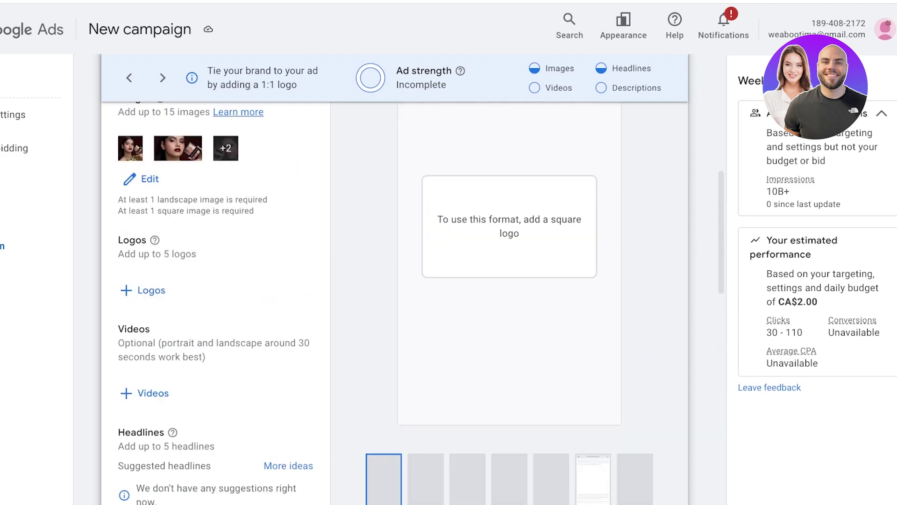
pyautogui.click(593, 480)
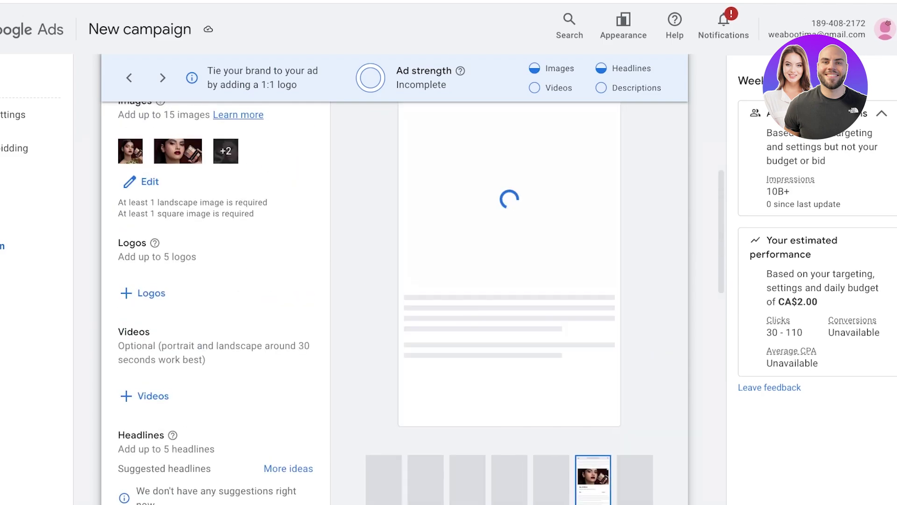
pyautogui.scroll(6, 216, 304)
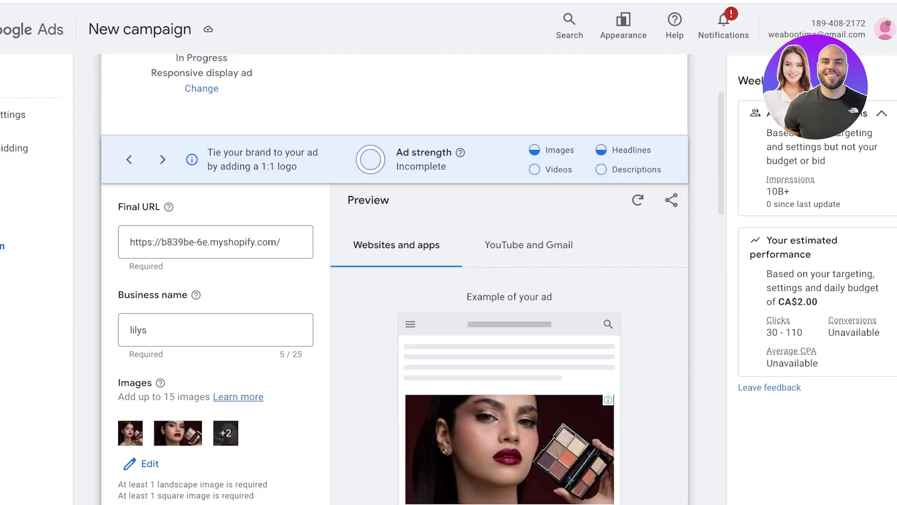
pyautogui.scroll(-7, 509, 327)
pyautogui.click(552, 420)
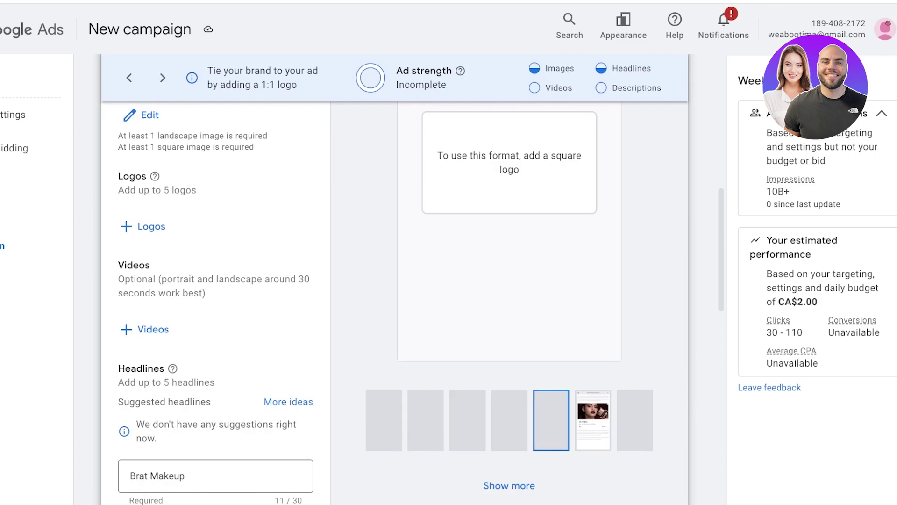
pyautogui.click(593, 420)
pyautogui.click(509, 419)
# Step: Create the responsive display ad from the entered assets and continue to the campaign review
pyautogui.scroll(-15, 509, 402)
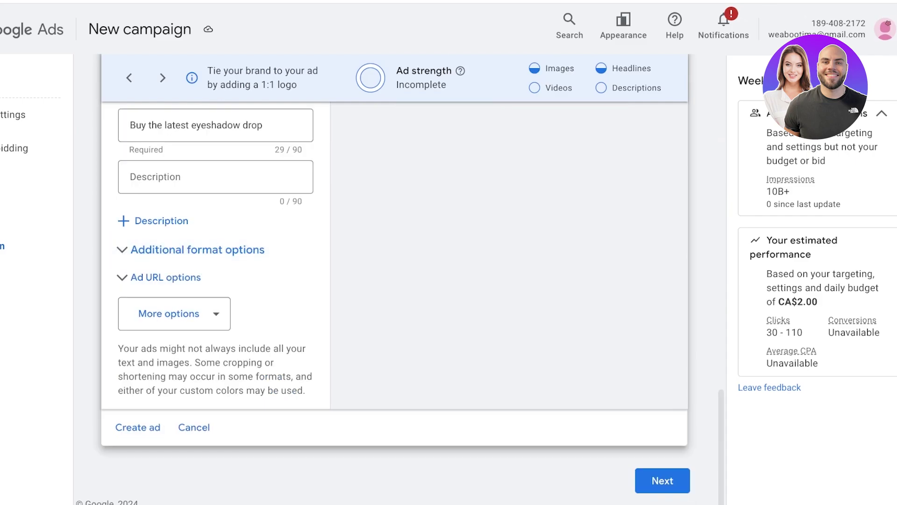
pyautogui.click(138, 427)
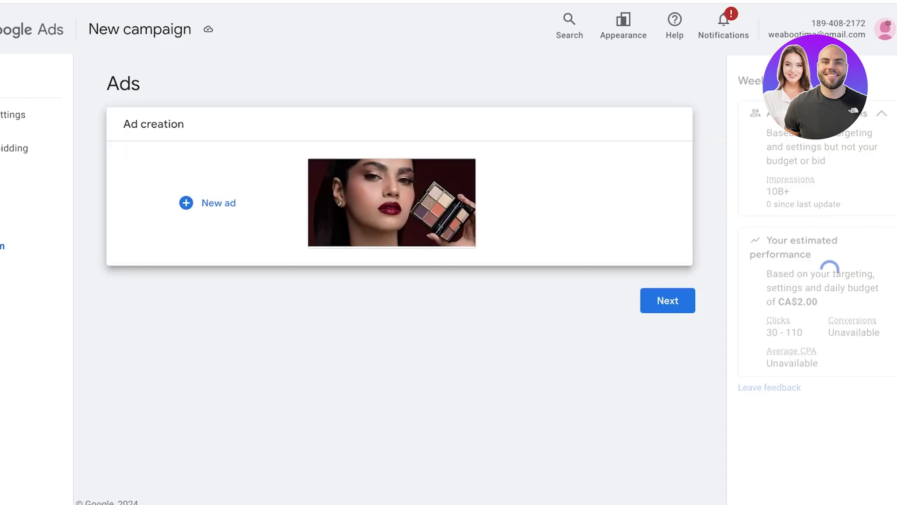
pyautogui.click(667, 300)
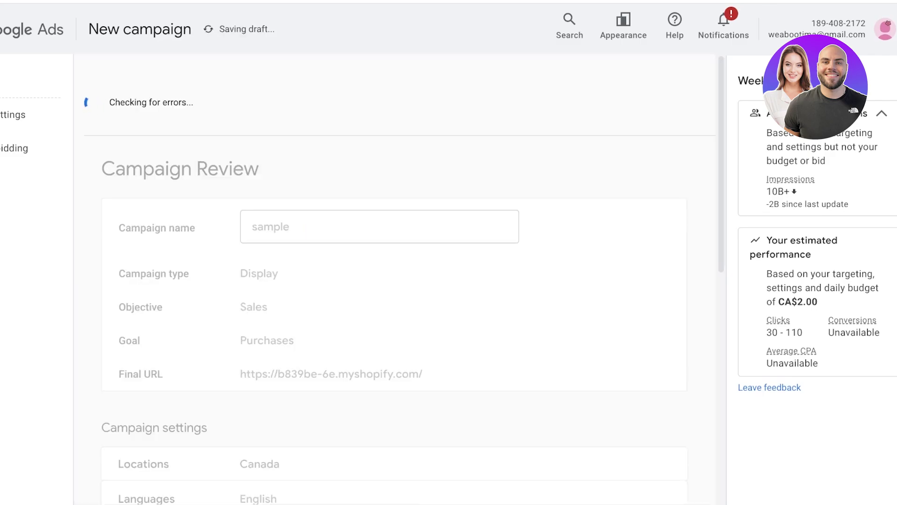
# Step: Review the campaign summary, leave campaign creation for the account overview, and discard the unsaved changes
pyautogui.scroll(-7, 395, 281)
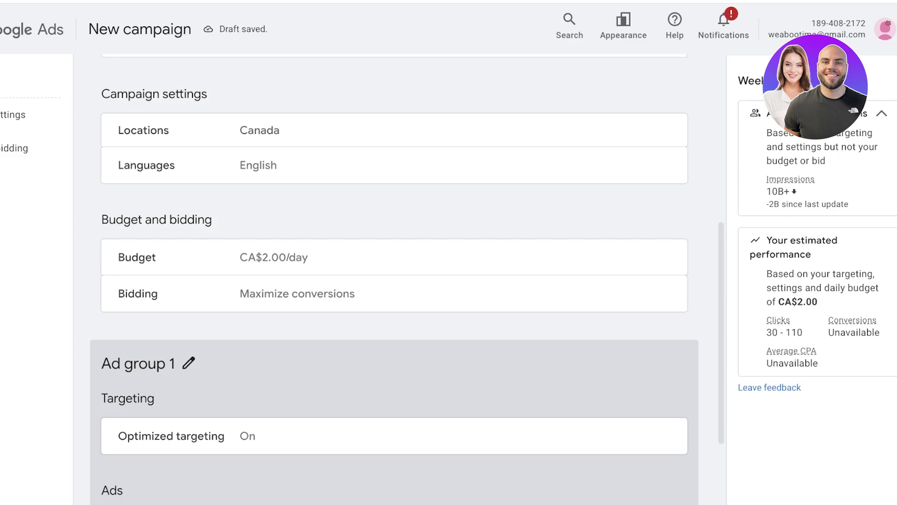
pyautogui.scroll(7, 395, 280)
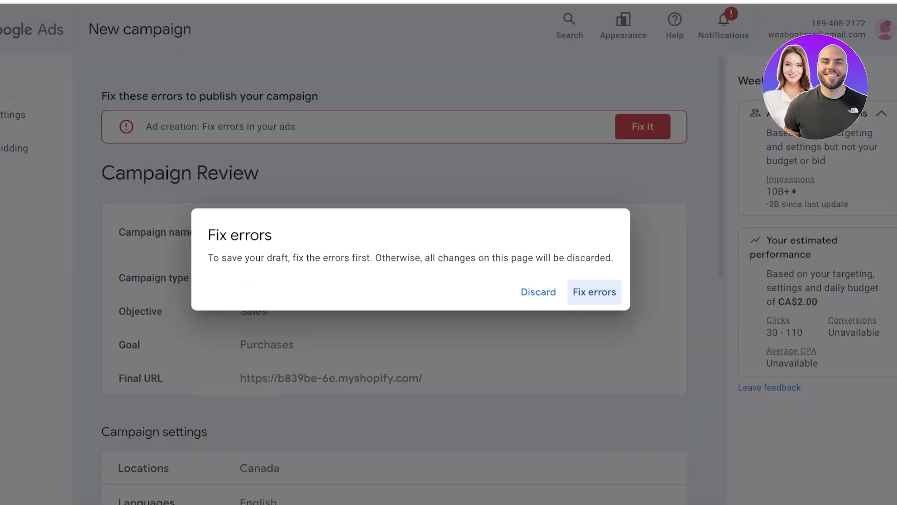
pyautogui.click(538, 291)
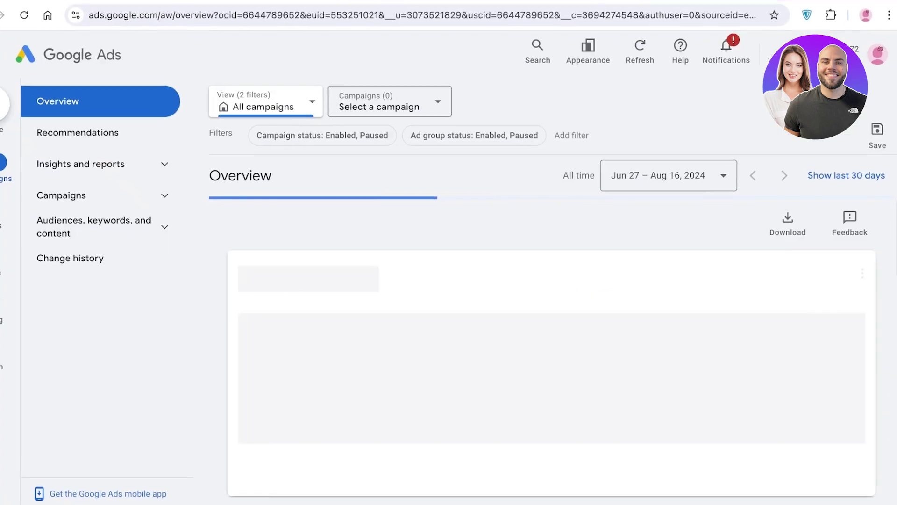